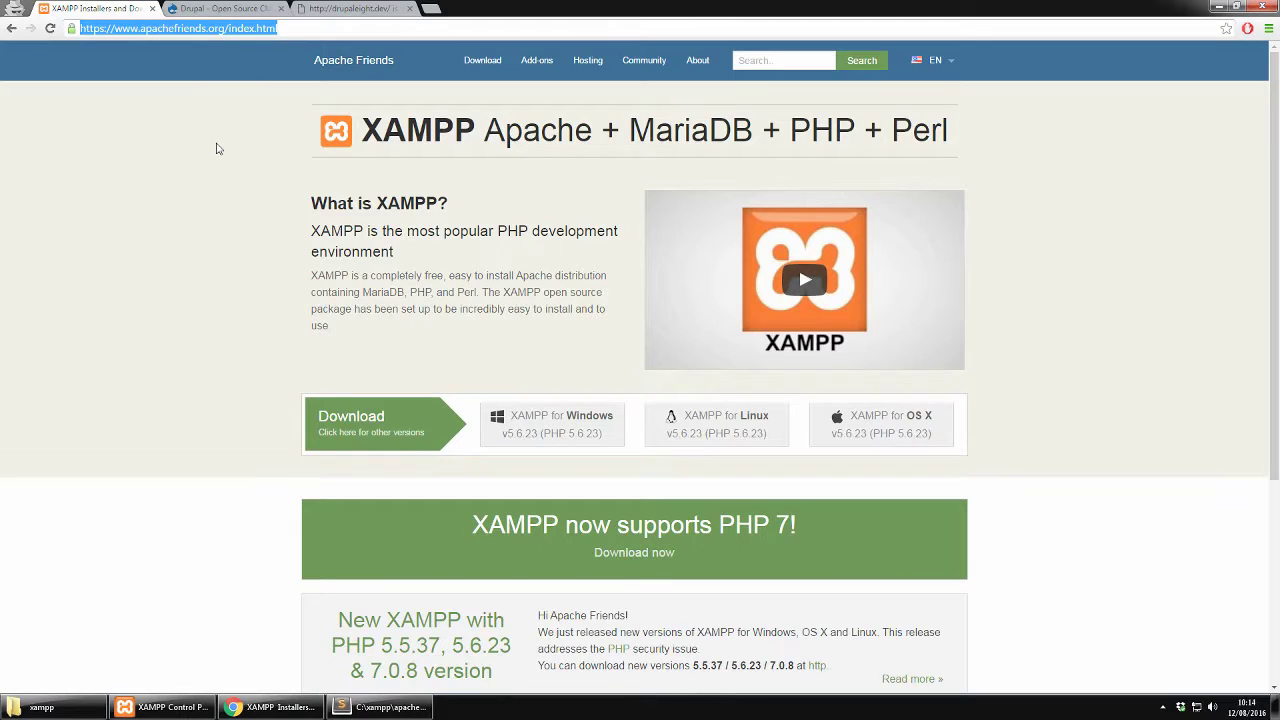
# Switch to the Drupal tab in Chrome and reload the drupal.org home page
pyautogui.click(217, 148)
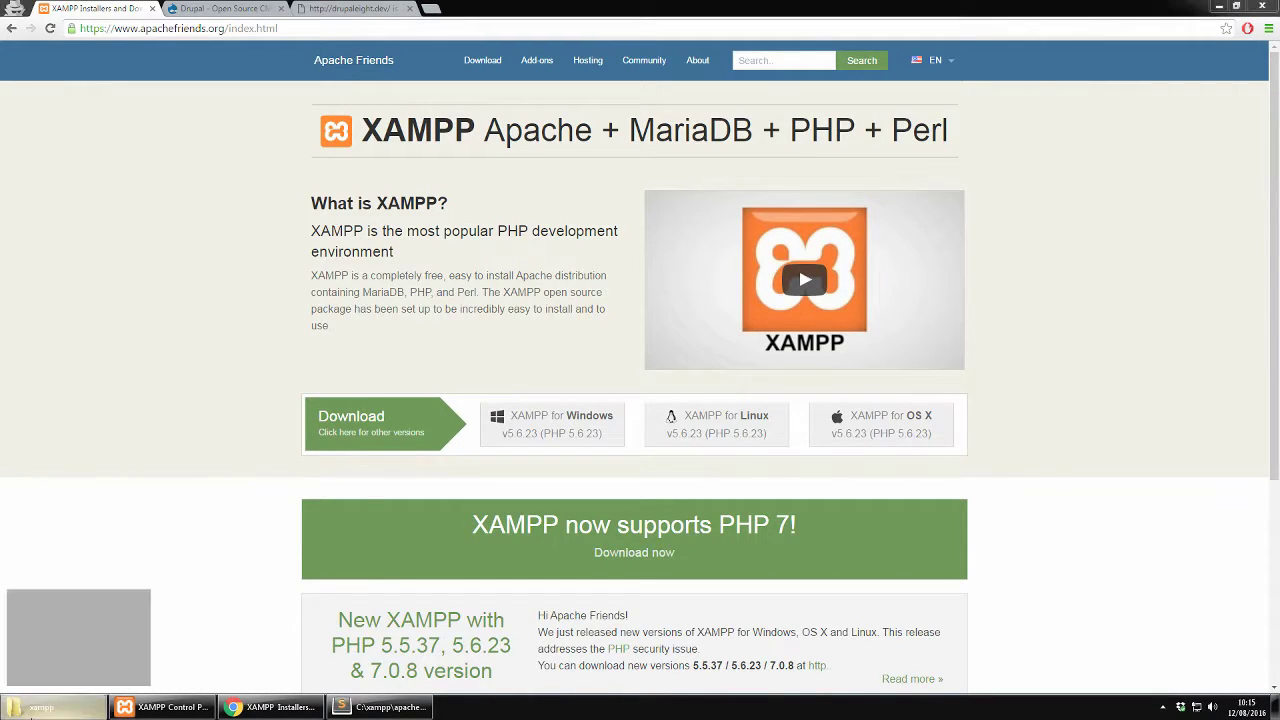
pyautogui.click(40, 707)
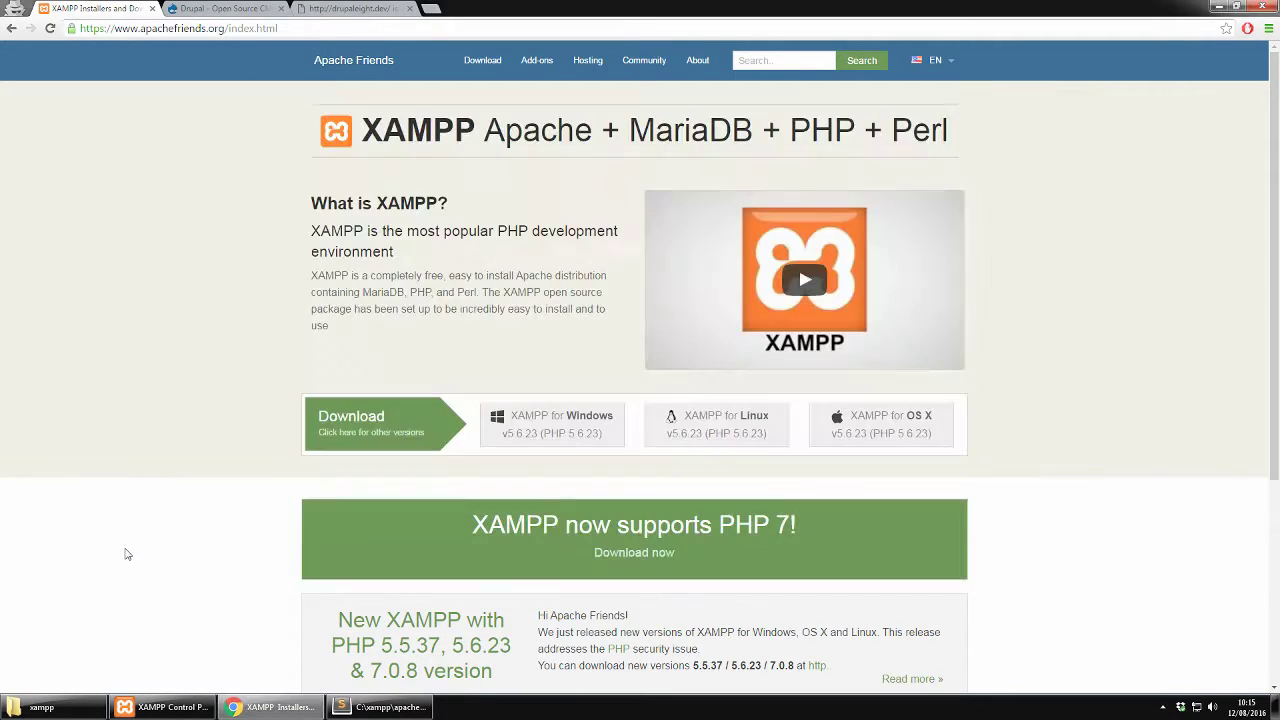
pyautogui.click(228, 10)
pyautogui.moveTo(189, 28); pyautogui.dragTo(82, 34)
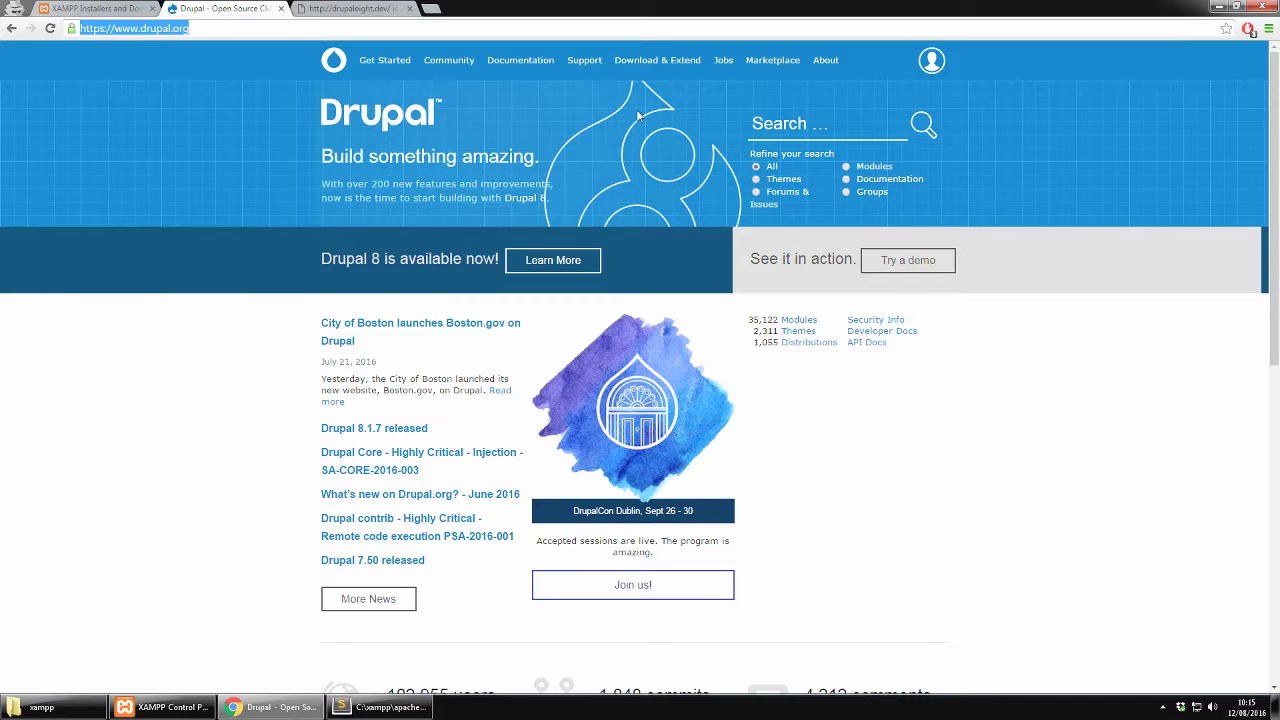
pyautogui.press('Return')
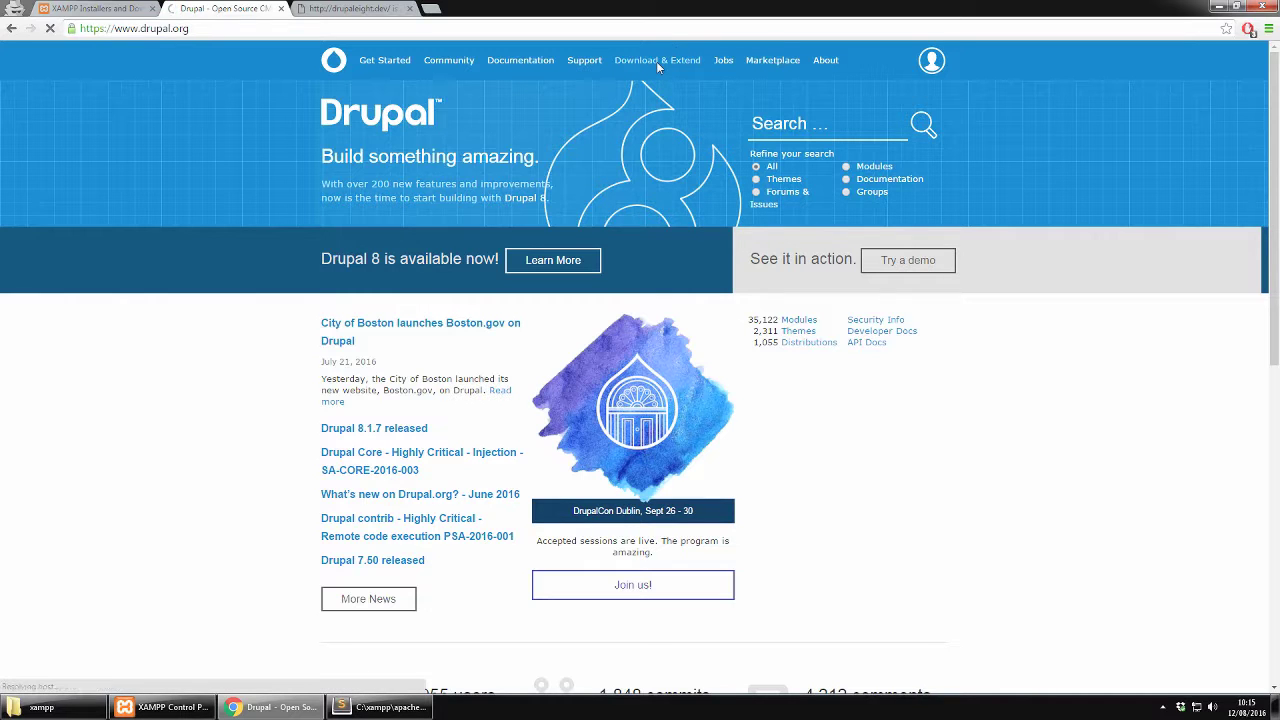
# Download the Drupal core 8.1.8 zip set to open when done, then restore the xampp folder
pyautogui.click(656, 61)
pyautogui.click(394, 286)
pyautogui.scroll(-2, 395, 432)
pyautogui.click(395, 432)
pyautogui.click(554, 283)
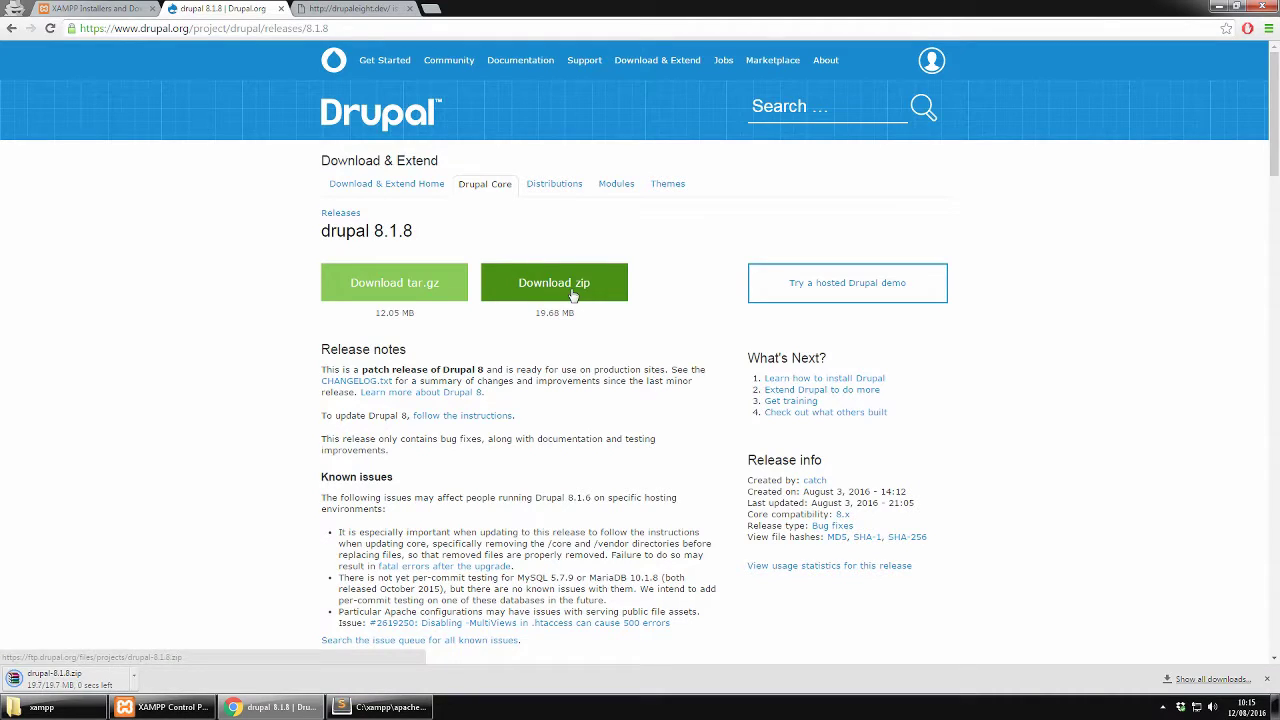
pyautogui.click(70, 682)
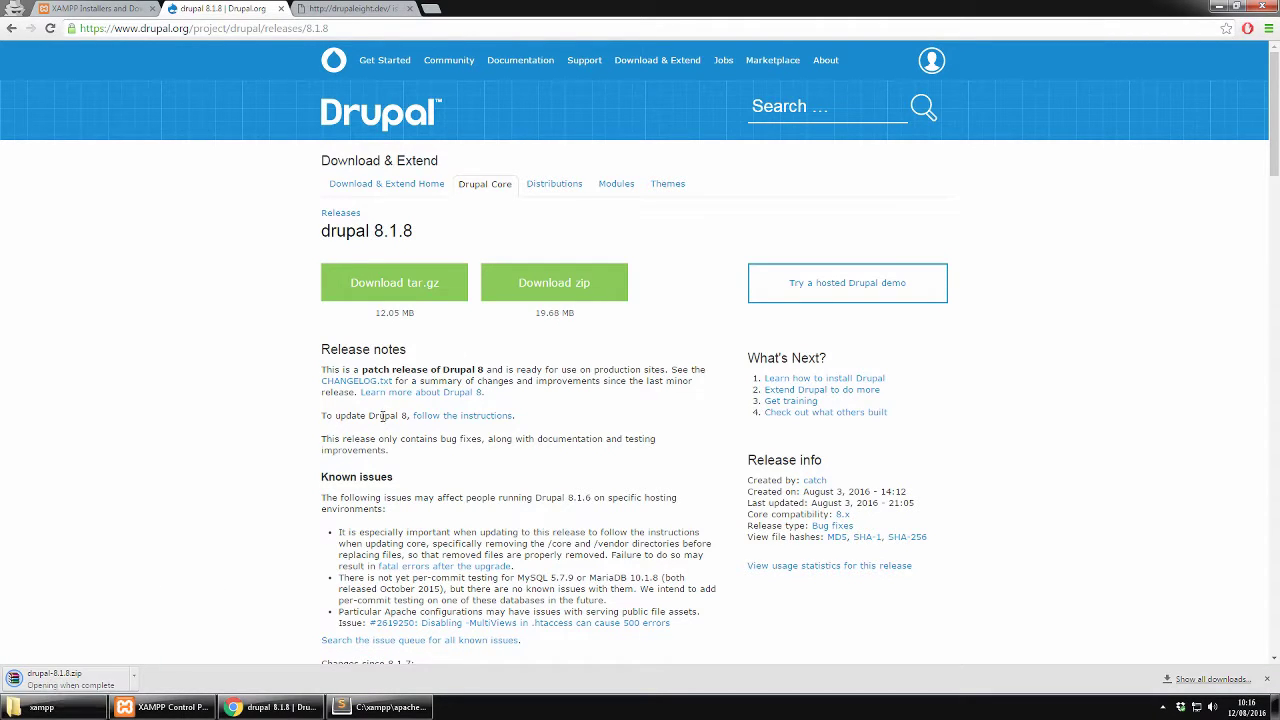
pyautogui.click(67, 710)
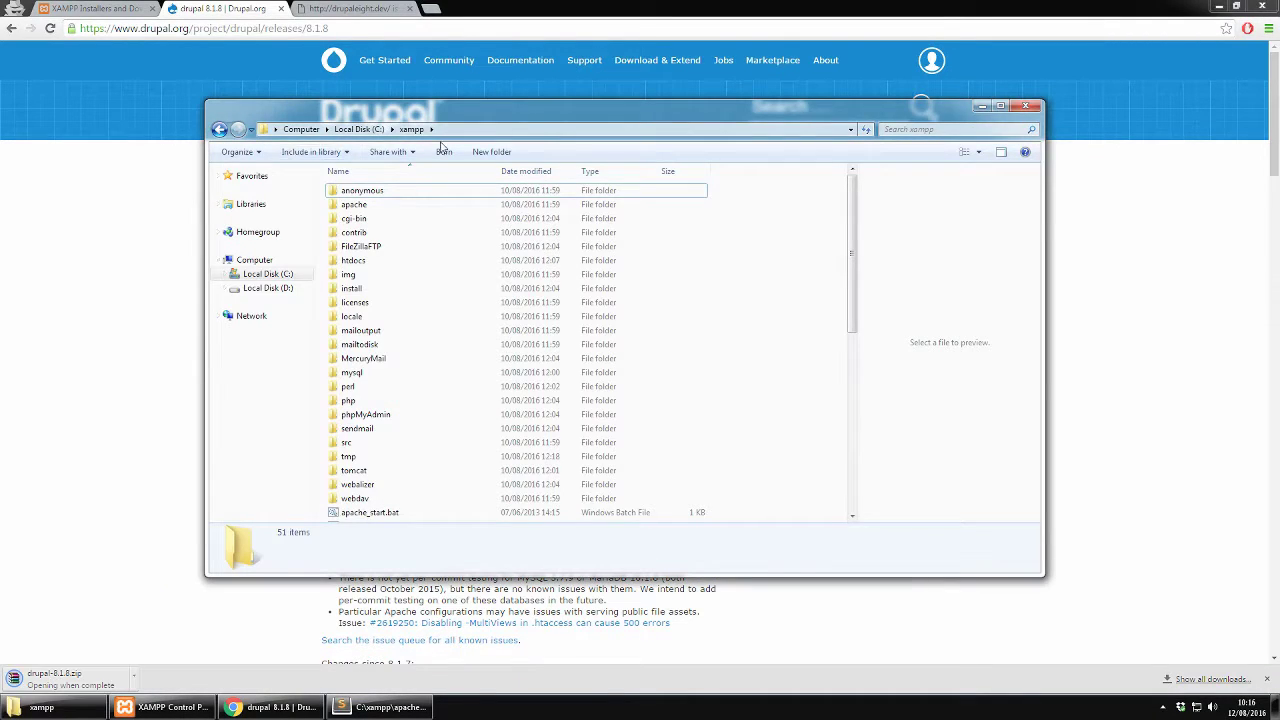
# Create a new folder named drupaleight inside C:\xampp\htdocs
pyautogui.doubleClick(356, 264)
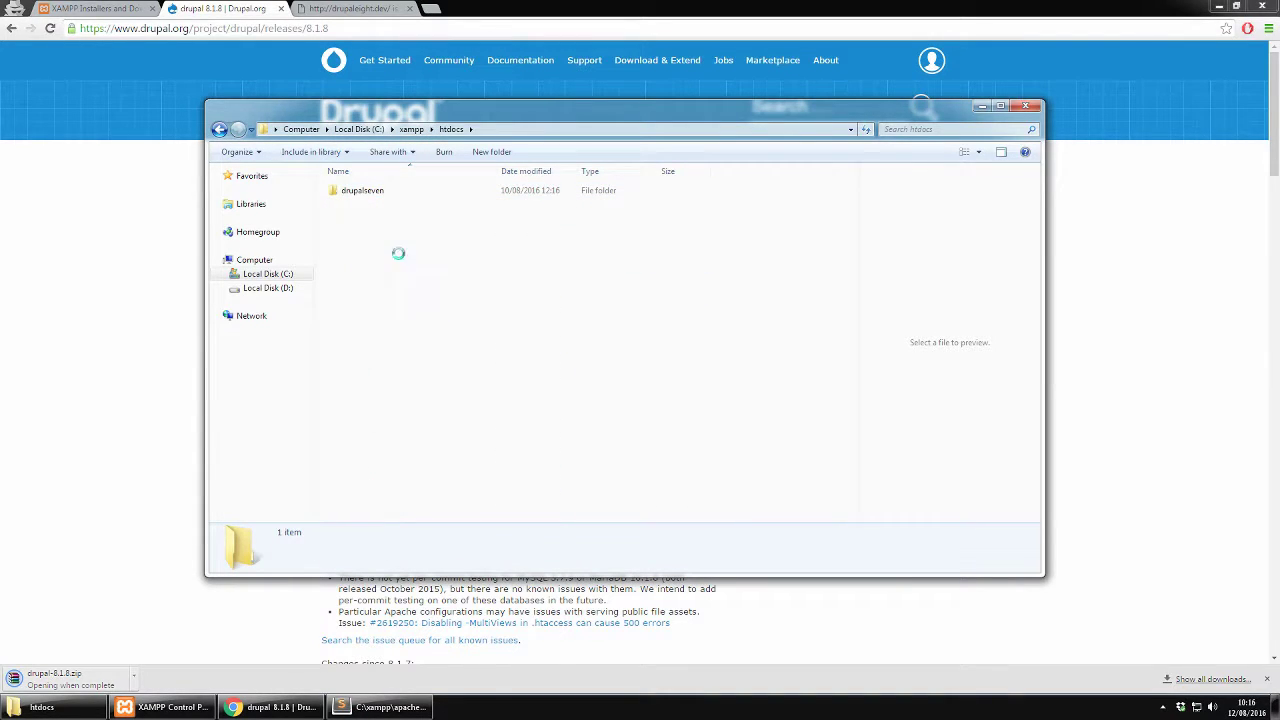
pyautogui.rightClick(399, 257)
pyautogui.moveTo(494, 543)
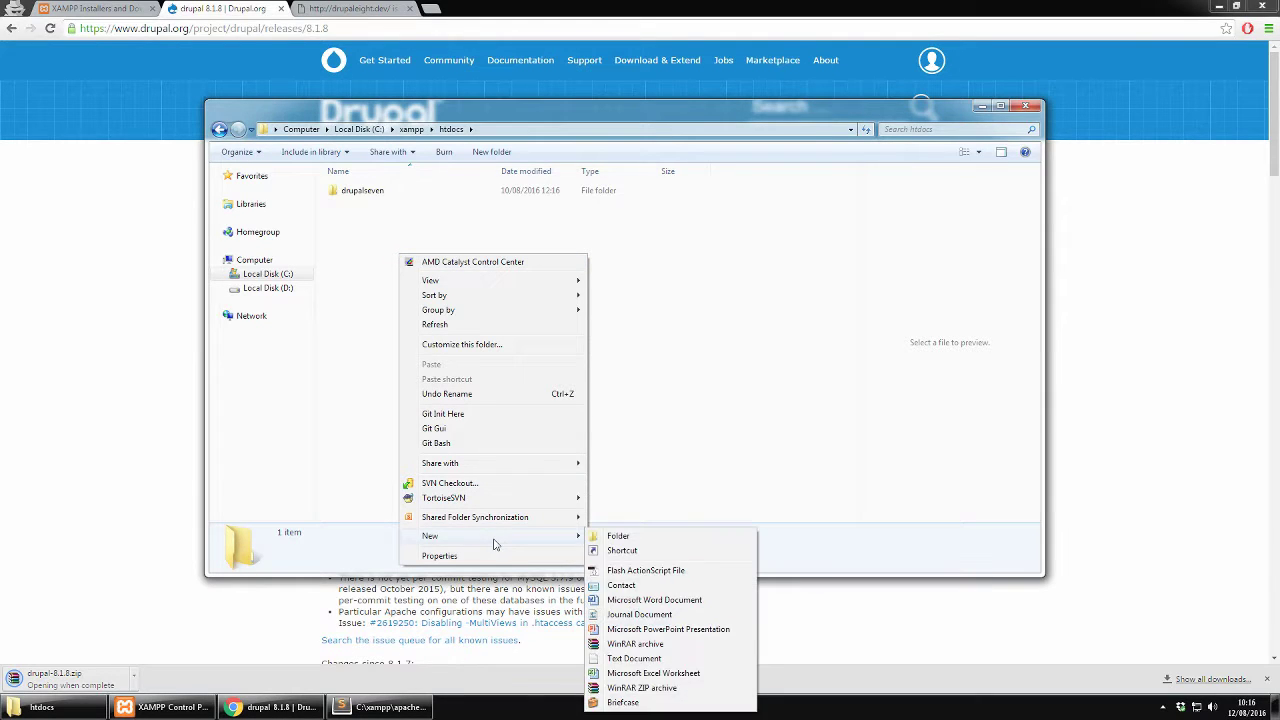
pyautogui.click(614, 535)
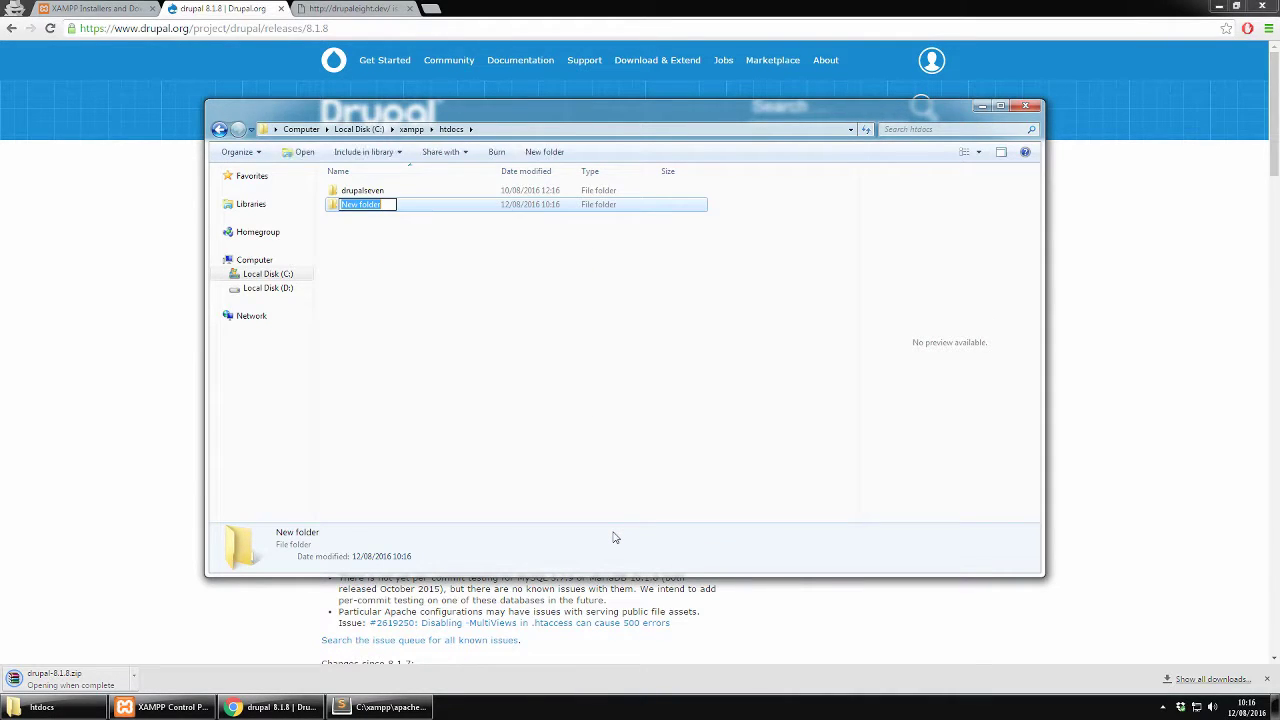
pyautogui.write('drupaleight')
pyautogui.press('Return')
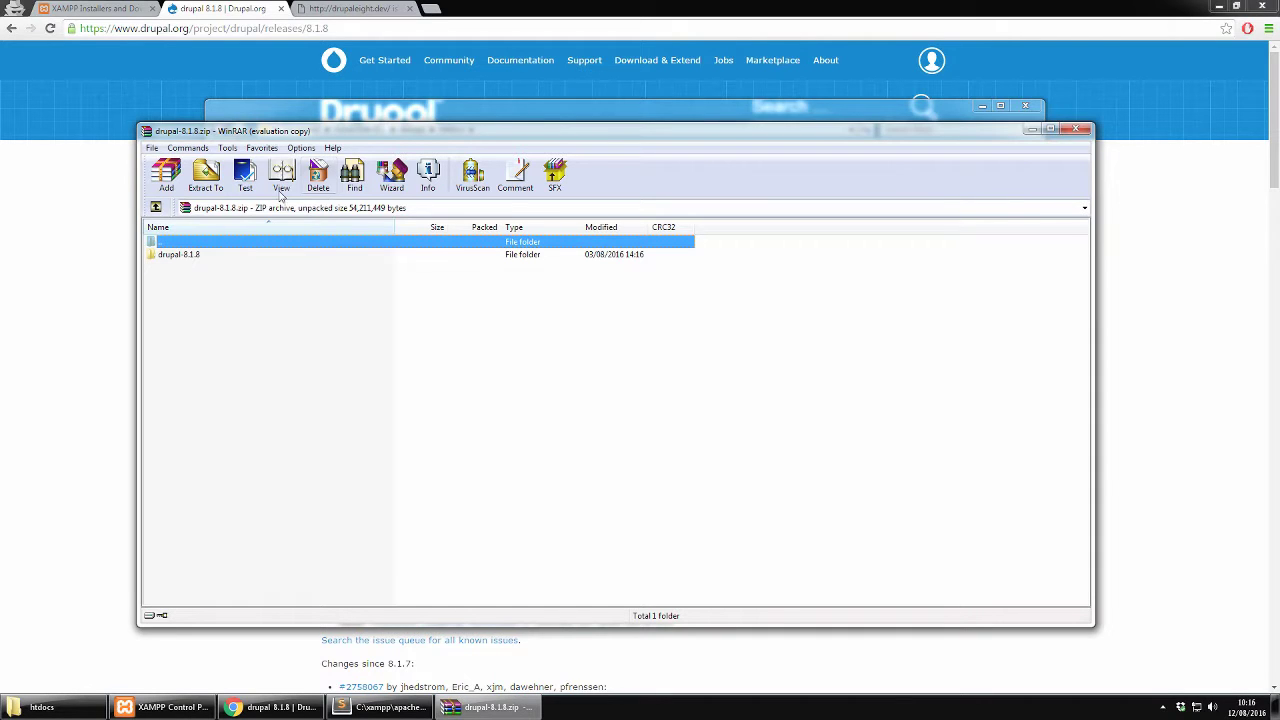
# Open the drupal-8.1.8 folder inside the zip and bring up the extraction path options
pyautogui.click(209, 255)
pyautogui.click(195, 184)
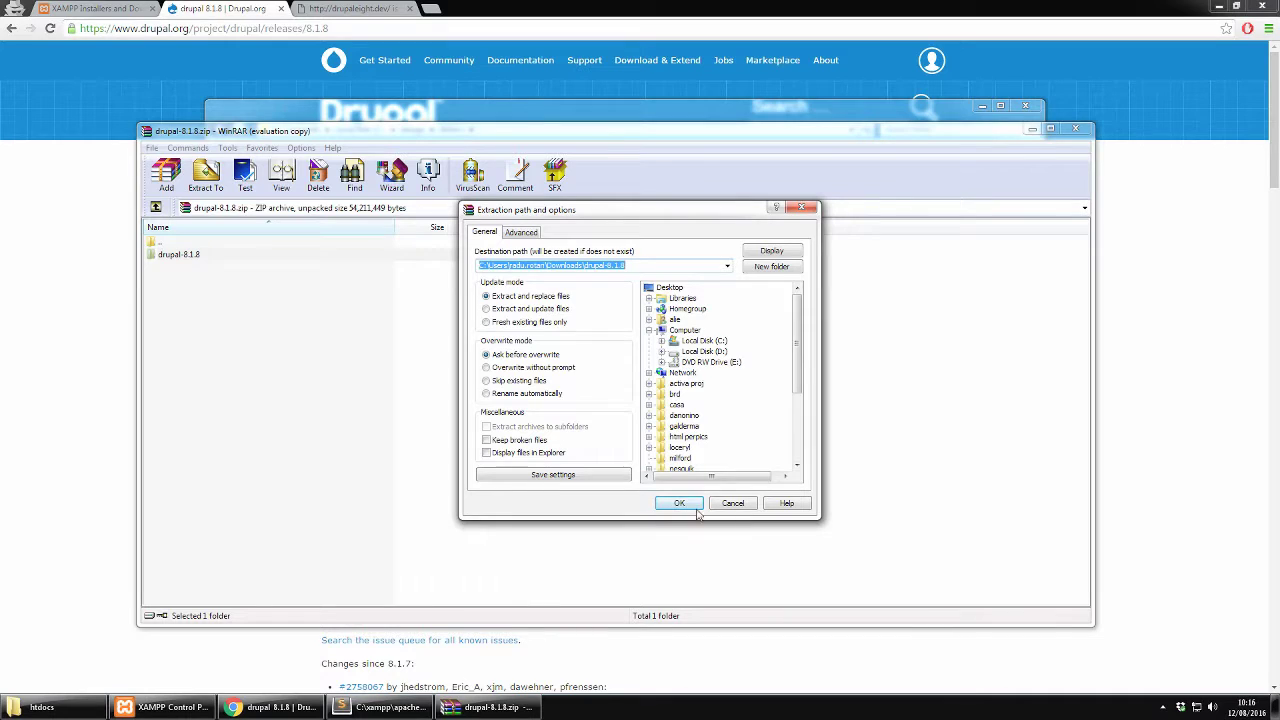
pyautogui.click(722, 505)
pyautogui.doubleClick(180, 258)
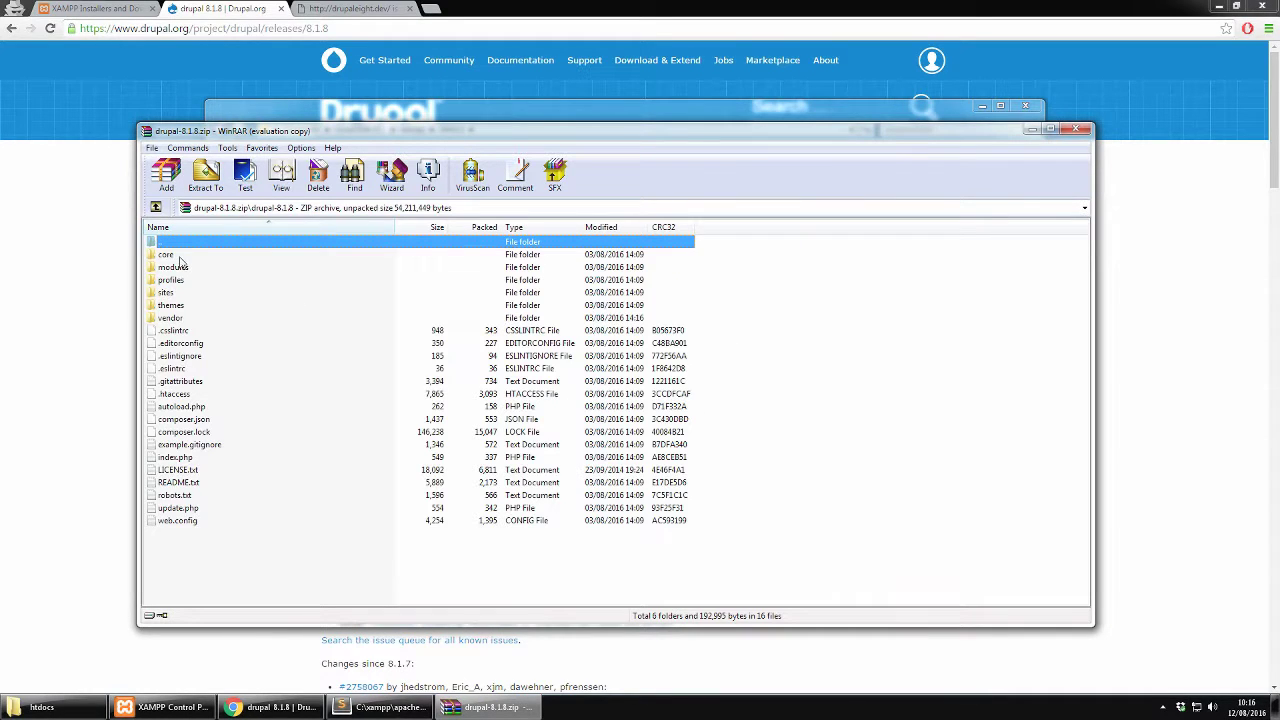
pyautogui.click(199, 190)
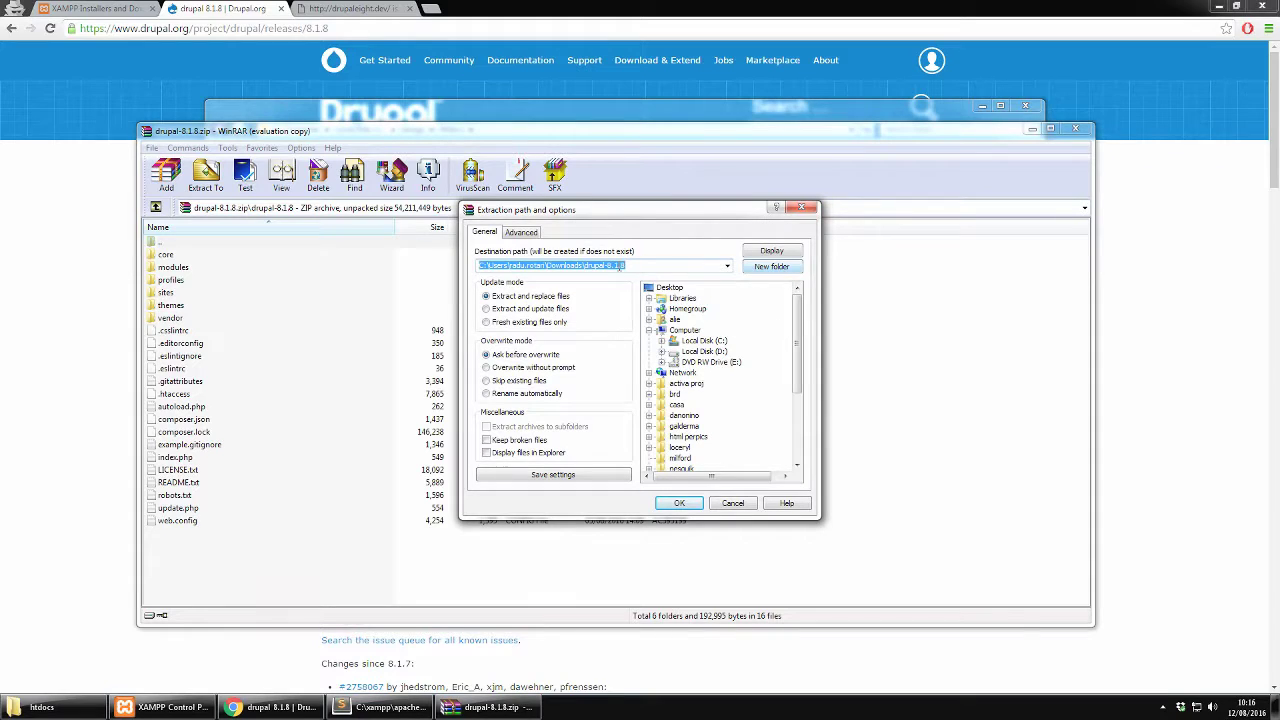
# Extract the files into C:\xampp\htdocs\drupaleight and check on the extraction progress
pyautogui.click(704, 341)
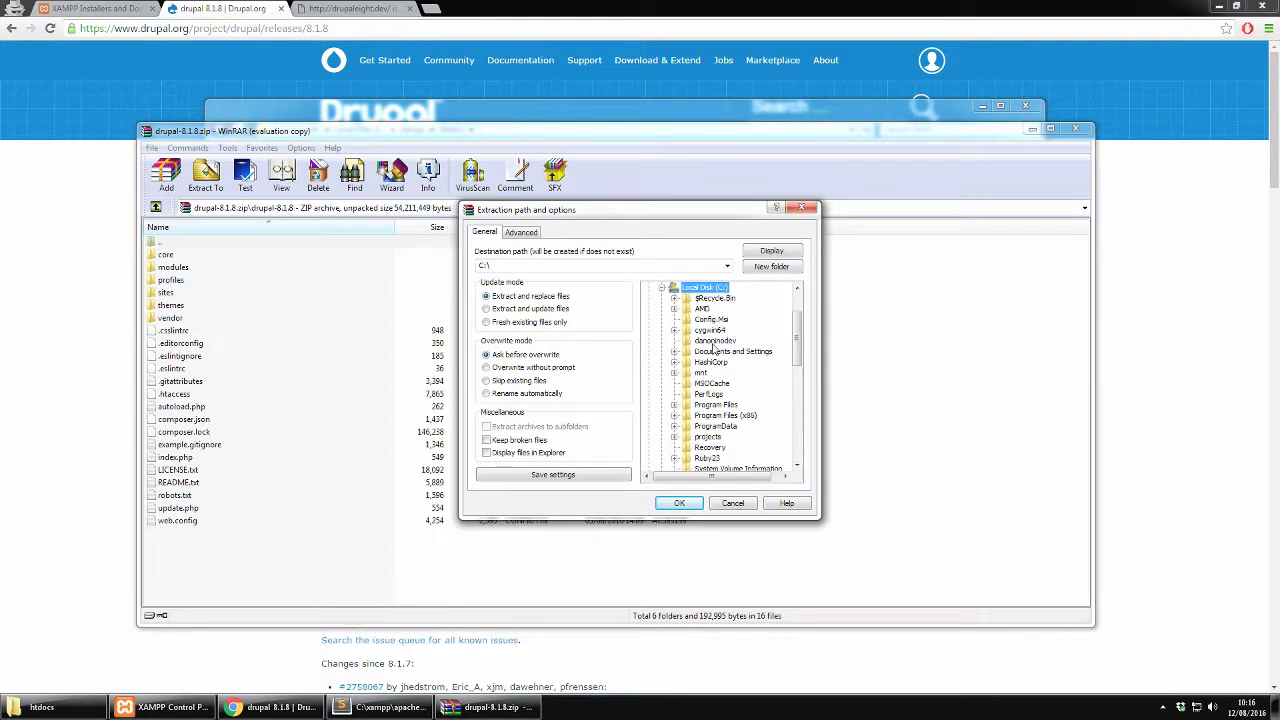
pyautogui.scroll(-2, 720, 447)
pyautogui.click(706, 458)
pyautogui.doubleClick(706, 458)
pyautogui.click(714, 353)
pyautogui.doubleClick(716, 352)
pyautogui.click(738, 362)
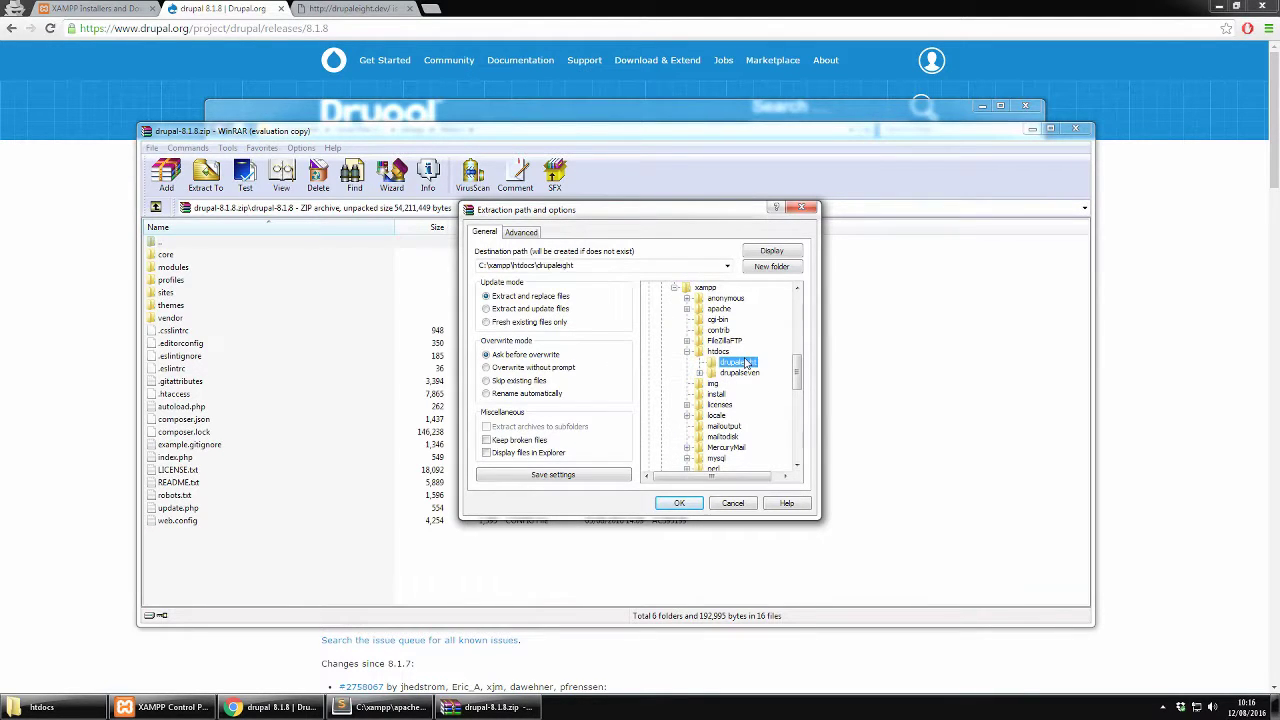
pyautogui.click(679, 503)
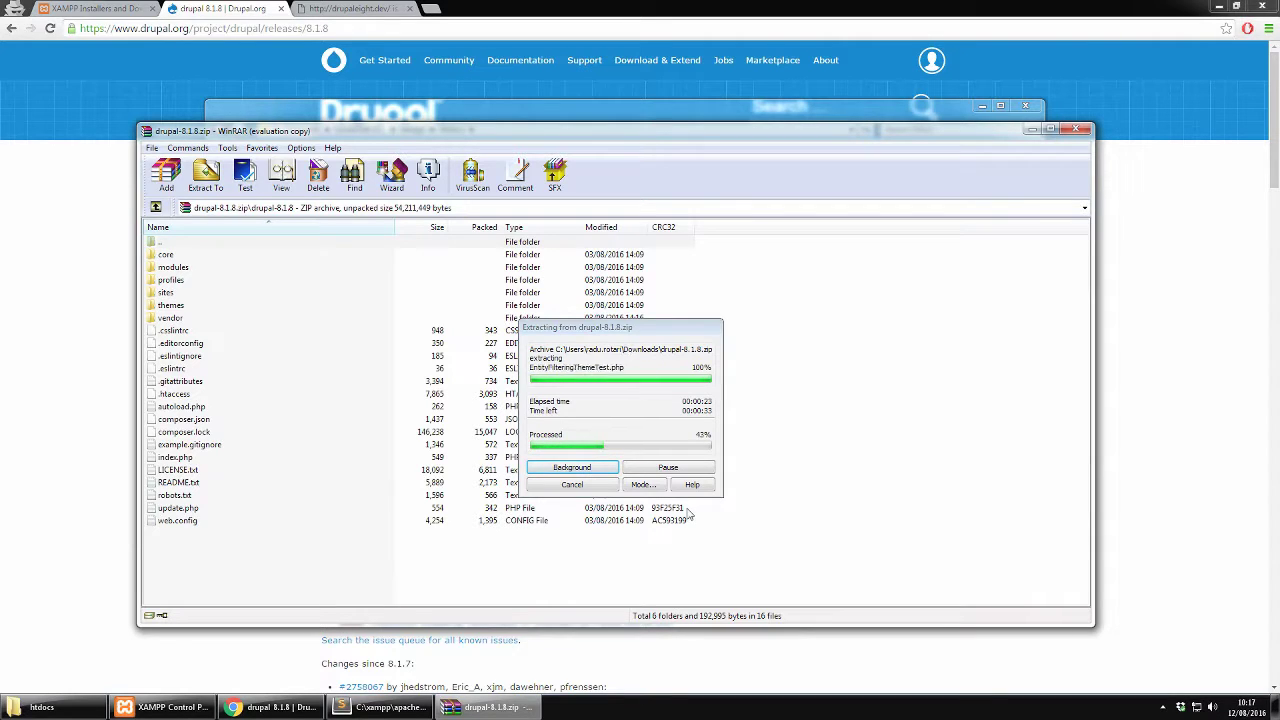
pyautogui.click(404, 637)
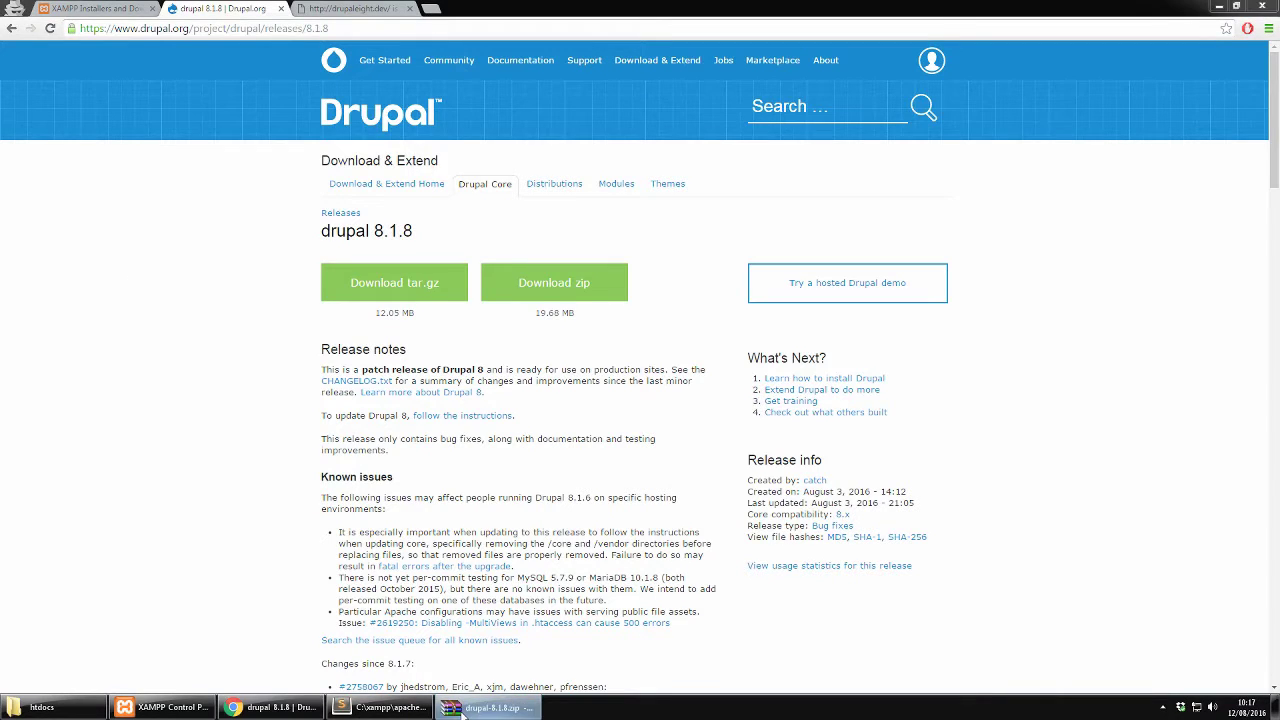
pyautogui.click(462, 710)
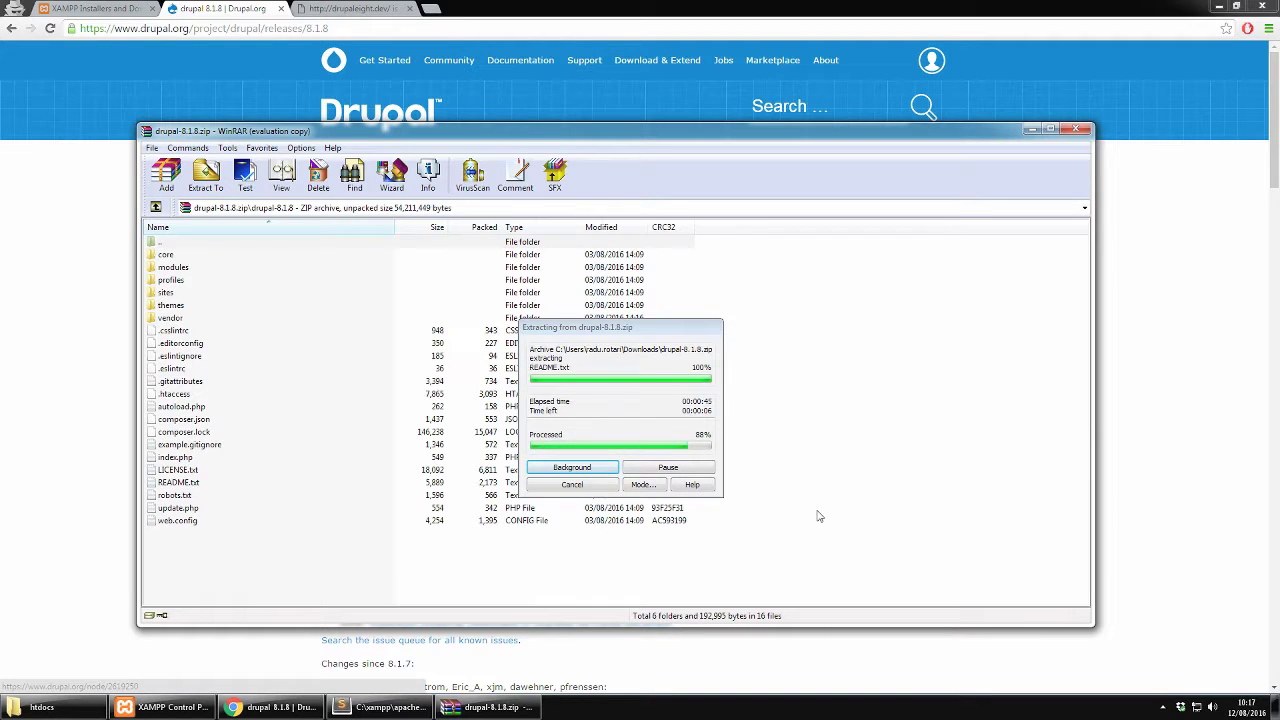
# Open the extracted drupaleight folder and browse its core folder
pyautogui.click(87, 712)
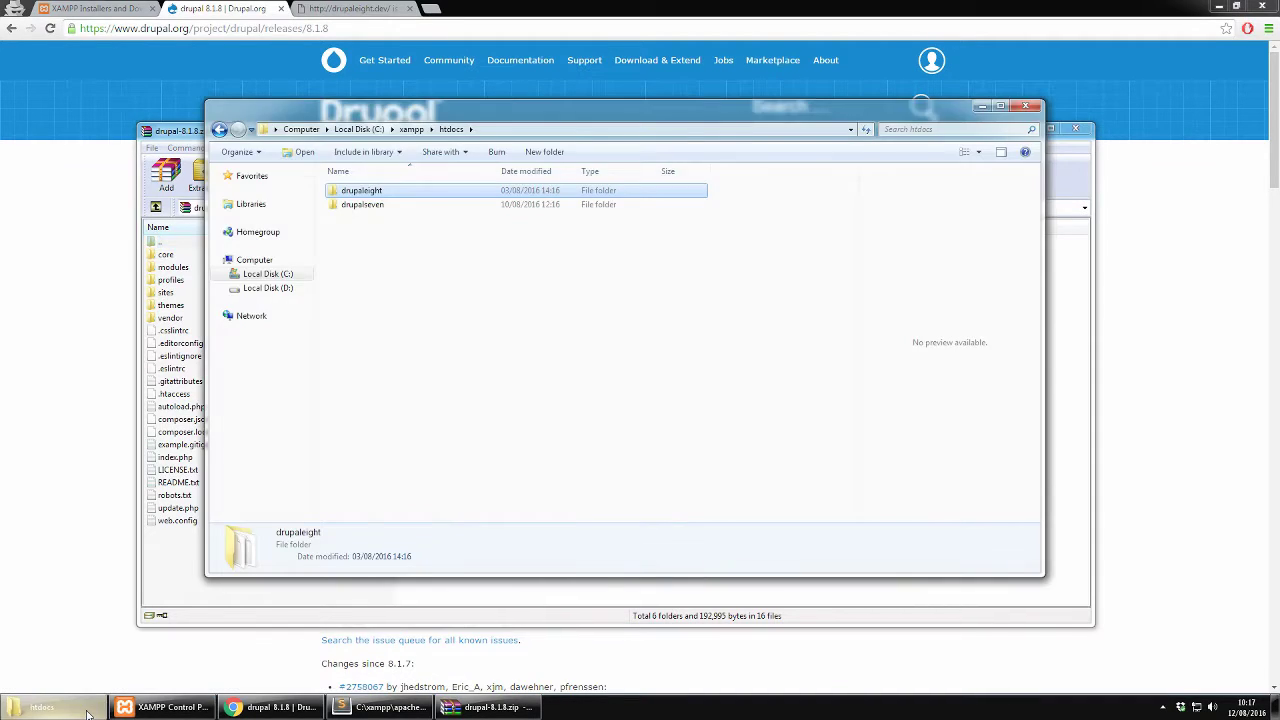
pyautogui.doubleClick(357, 192)
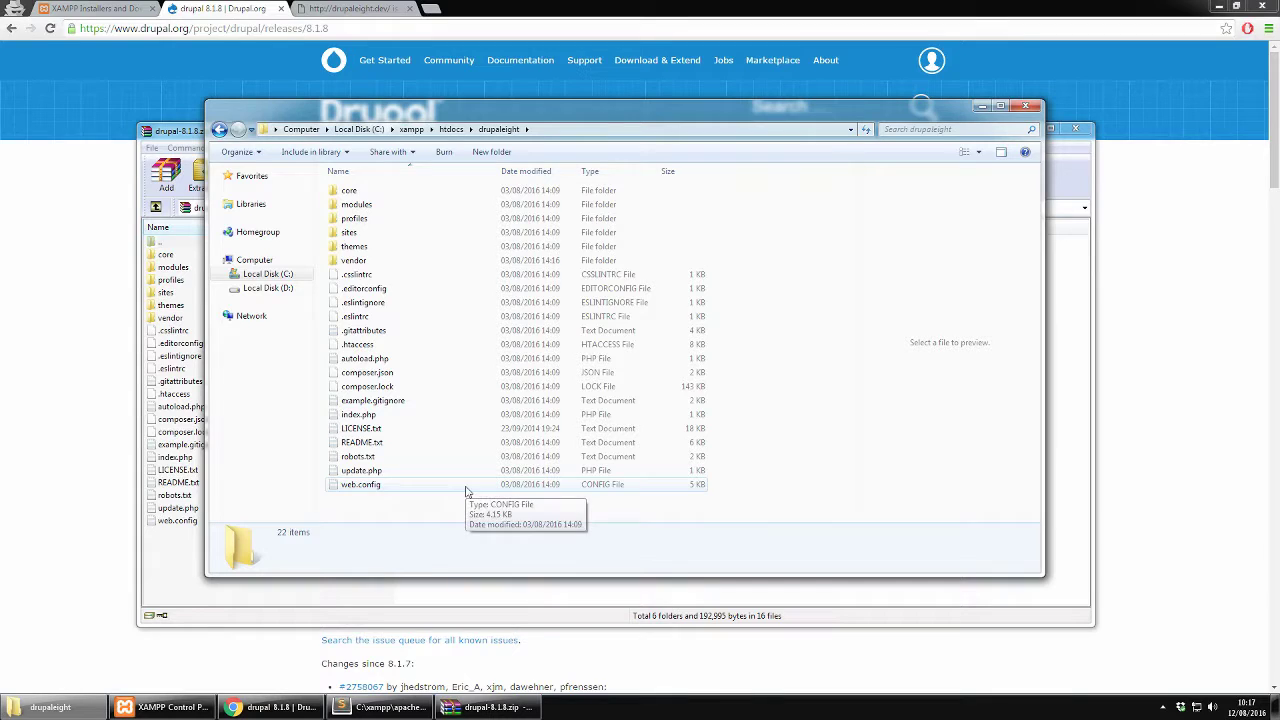
pyautogui.doubleClick(371, 195)
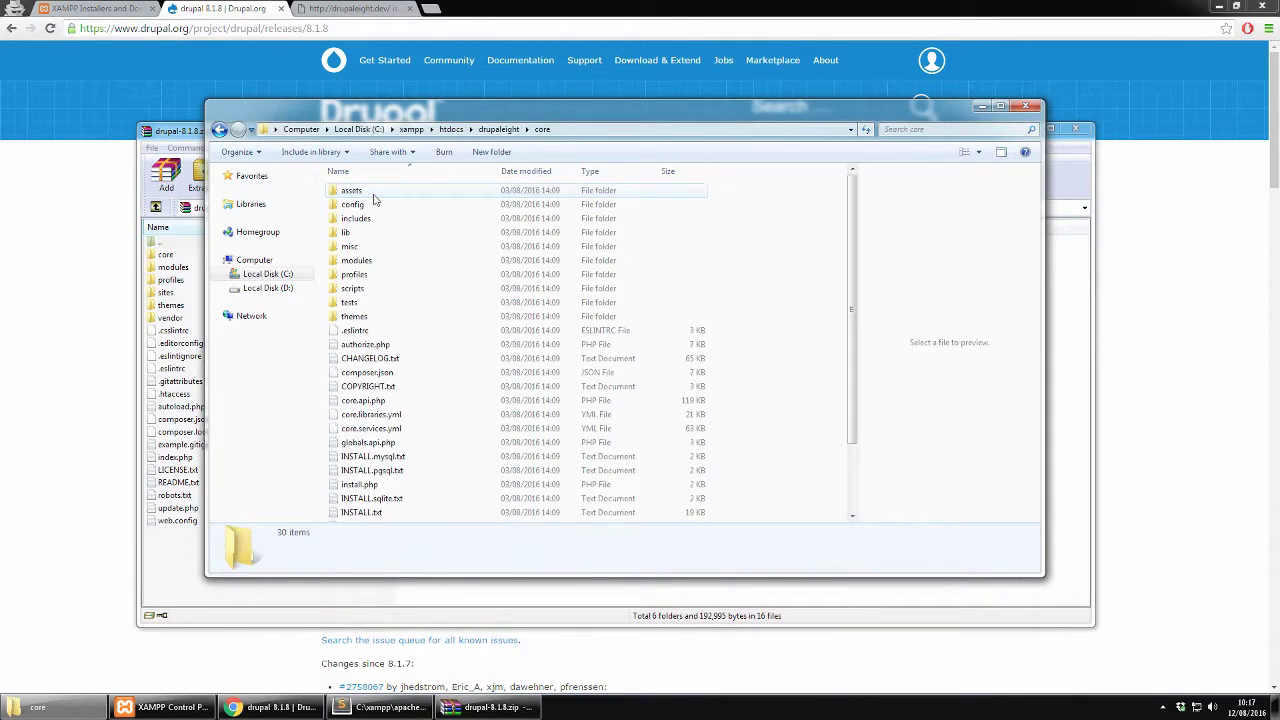
pyautogui.scroll(-2, 598, 290)
pyautogui.scroll(2, 598, 290)
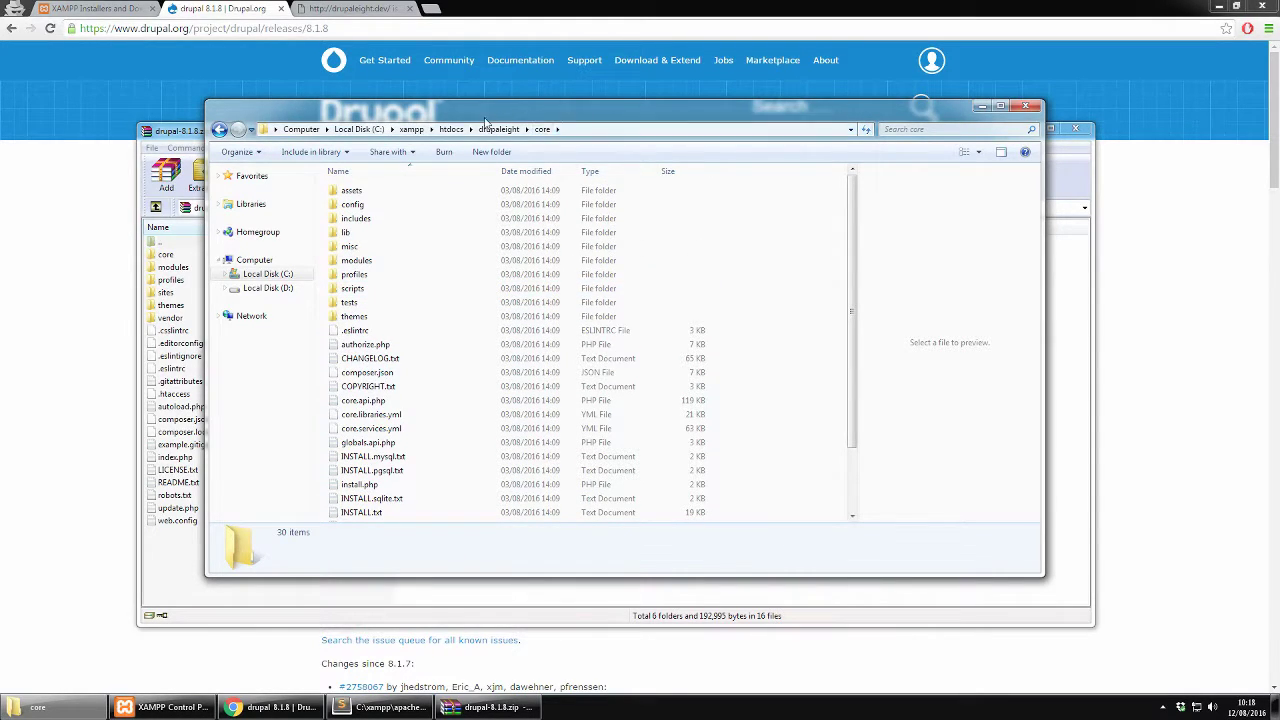
pyautogui.click(497, 129)
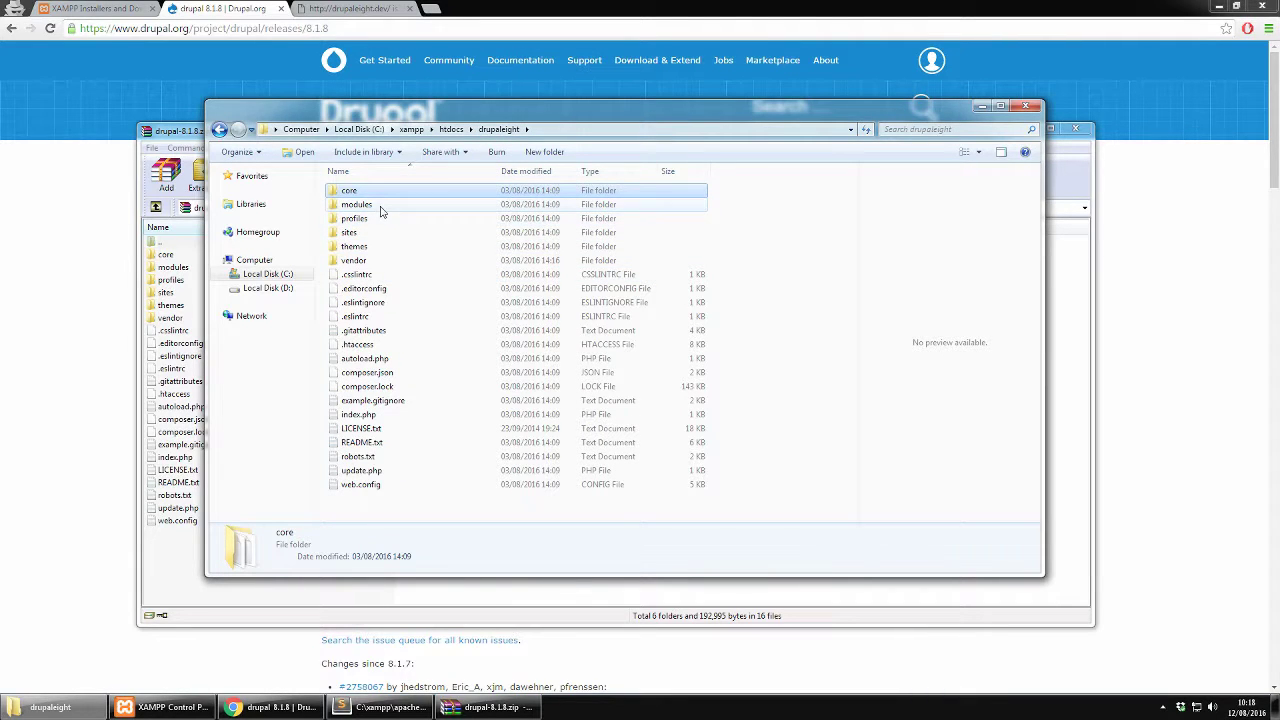
# Look inside the sites folder, then return to the C:\xampp folder
pyautogui.click(380, 206)
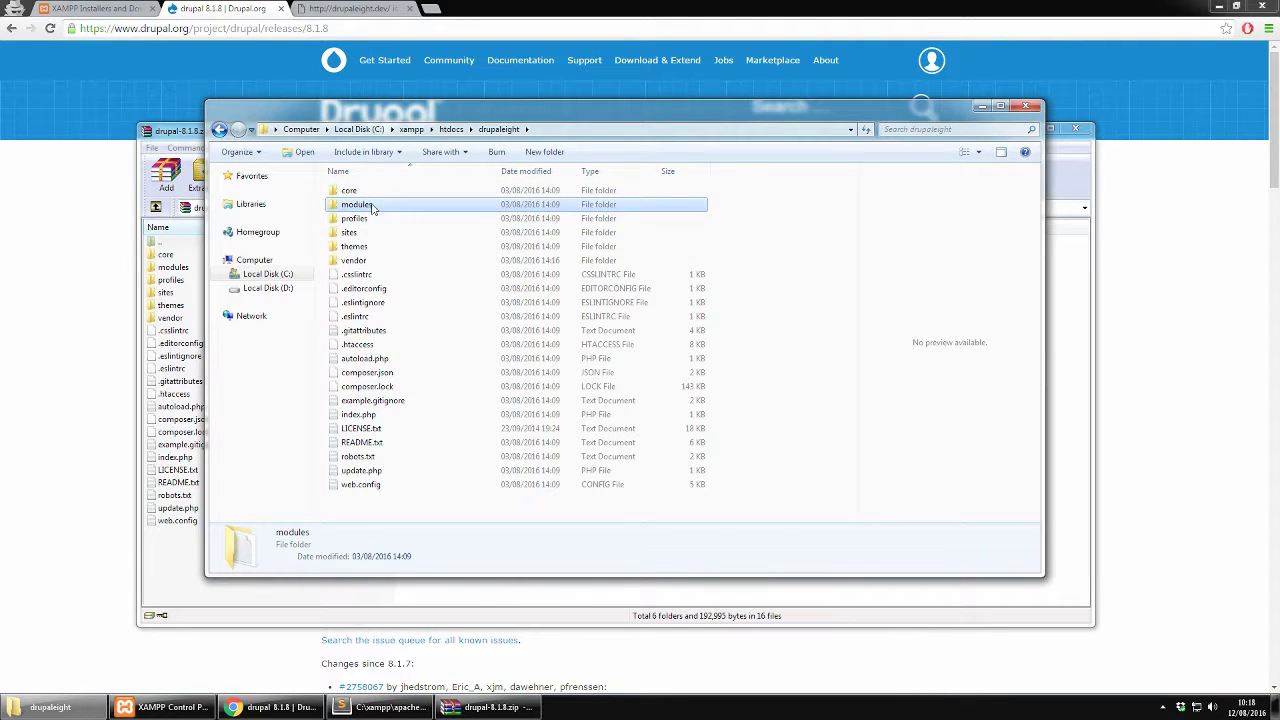
pyautogui.click(355, 250)
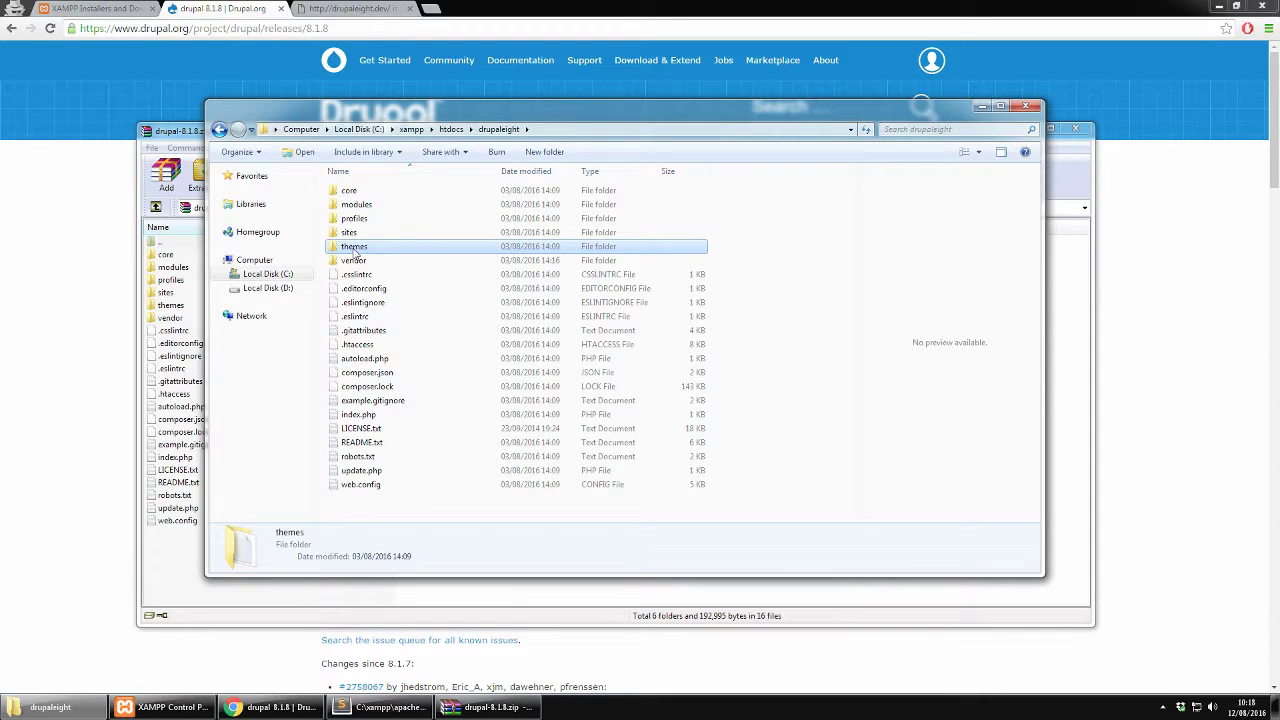
pyautogui.click(359, 234)
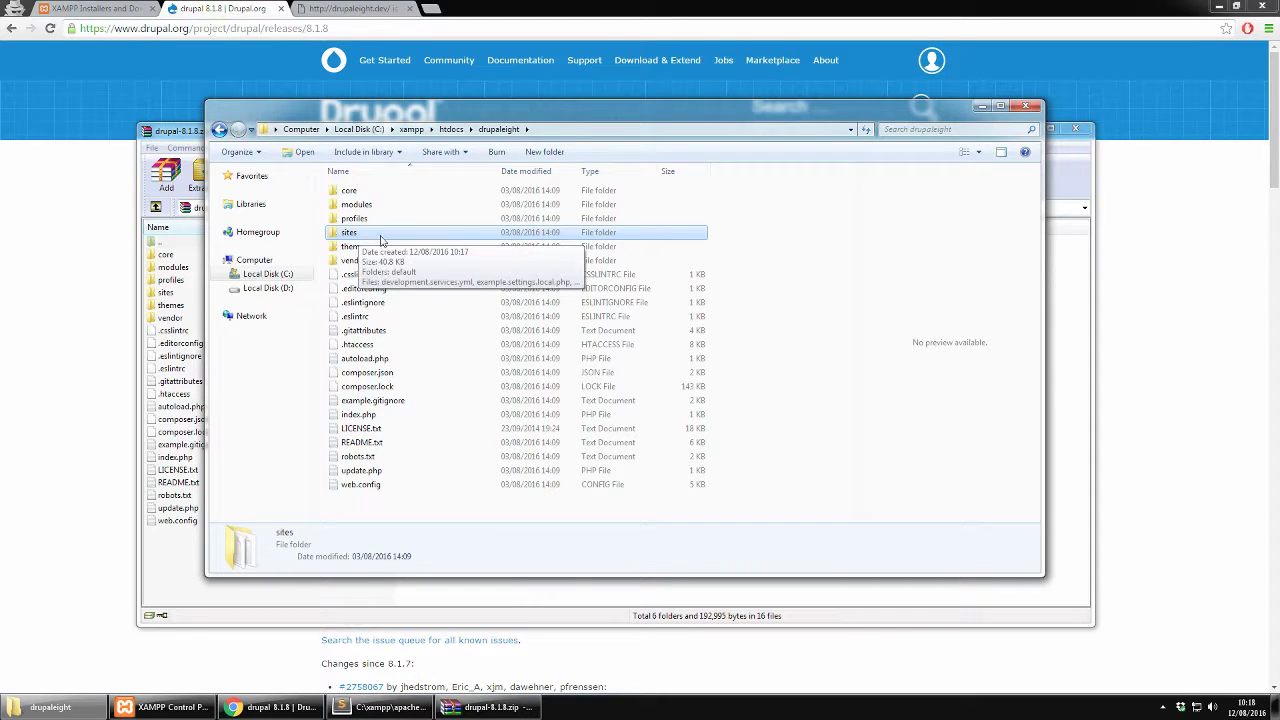
pyautogui.doubleClick(380, 236)
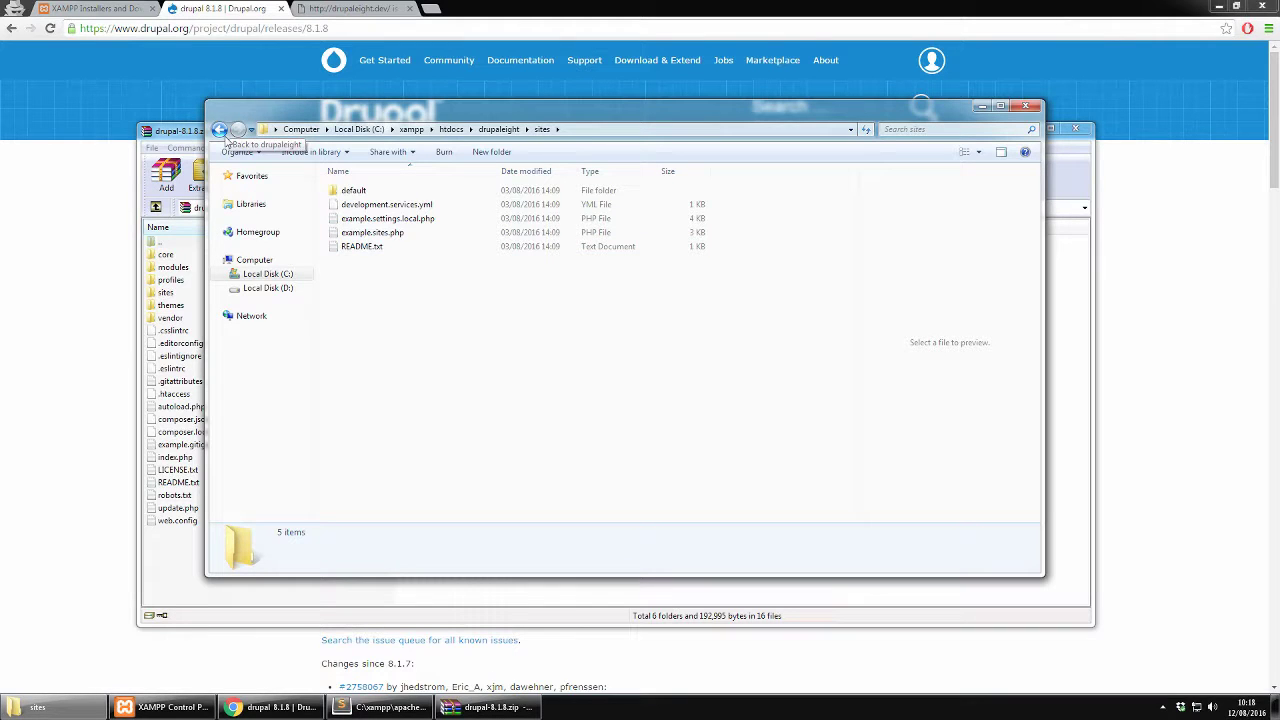
pyautogui.click(219, 130)
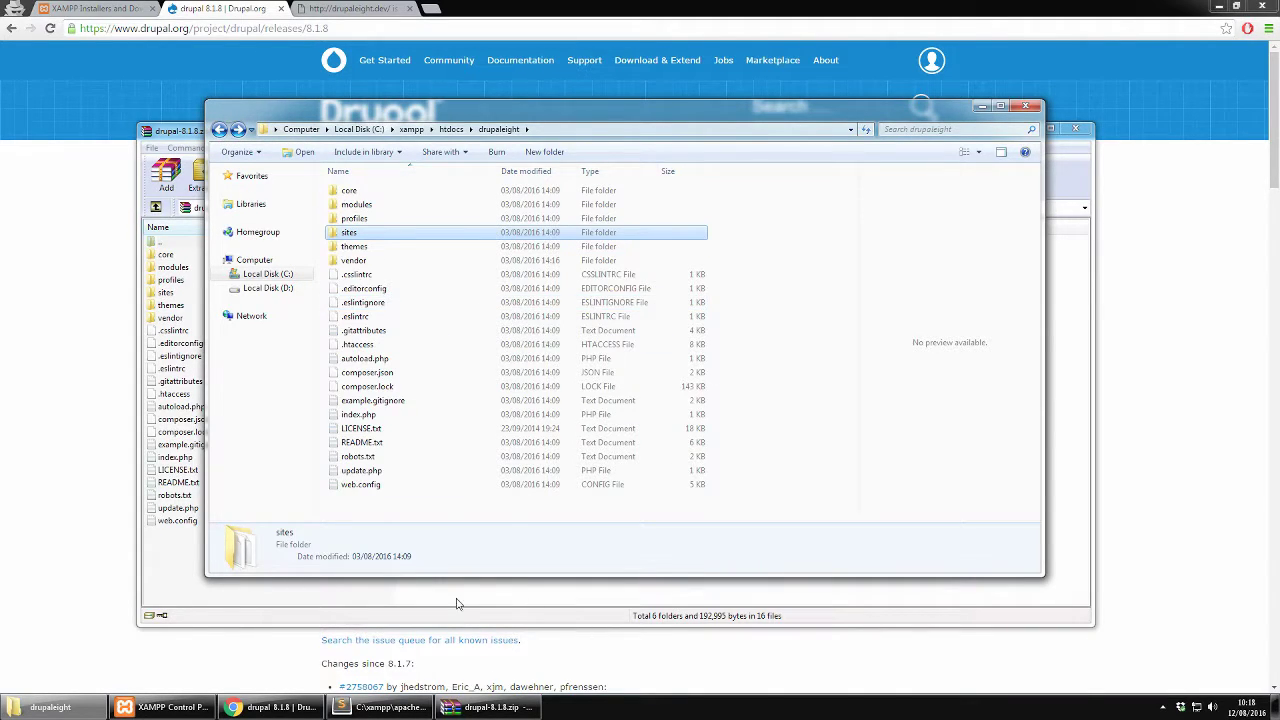
pyautogui.press('BackSpace')
pyautogui.press('BackSpace')
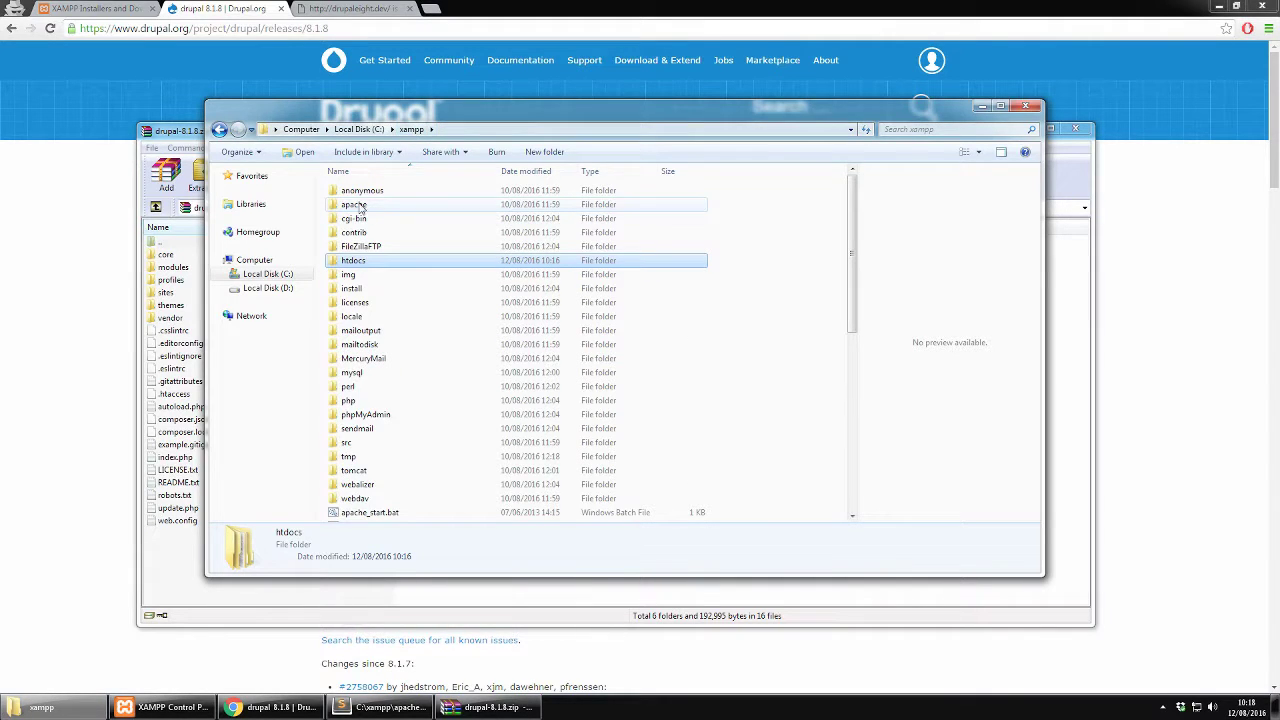
# Open C:\xampp\apache\conf\extra\httpd-vhosts.conf with Sublime Text 2
pyautogui.doubleClick(352, 205)
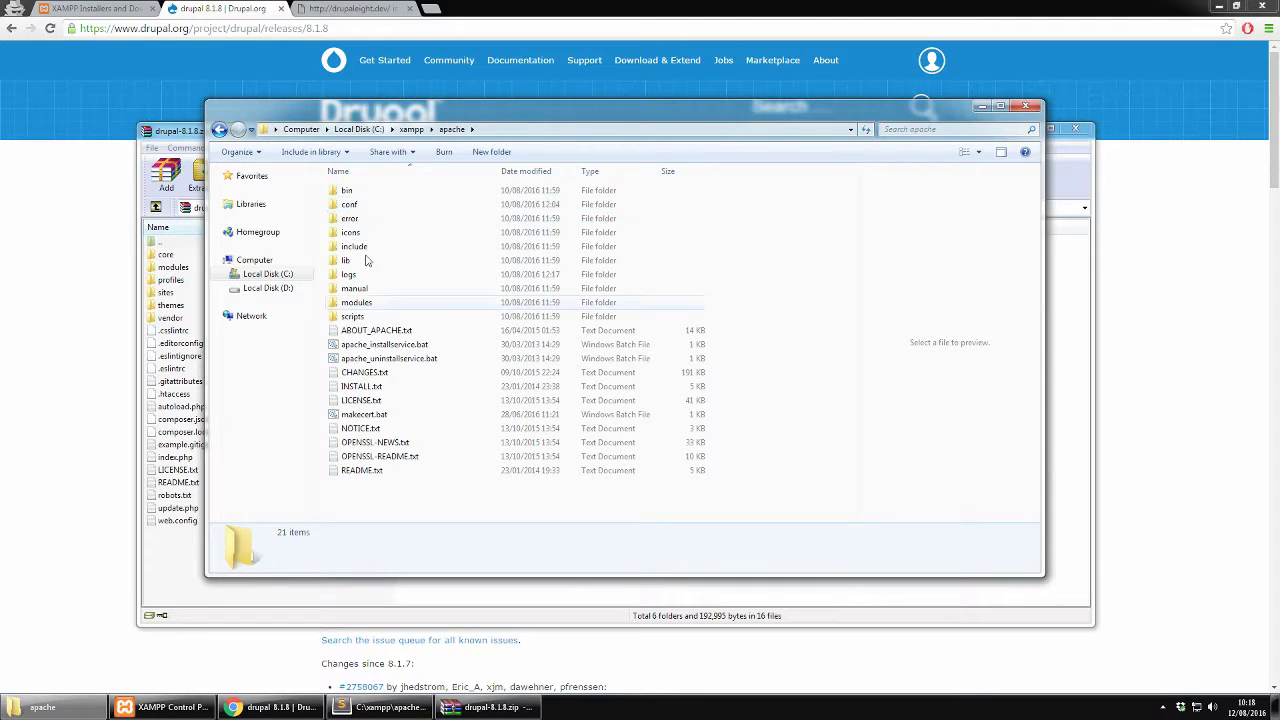
pyautogui.doubleClick(350, 205)
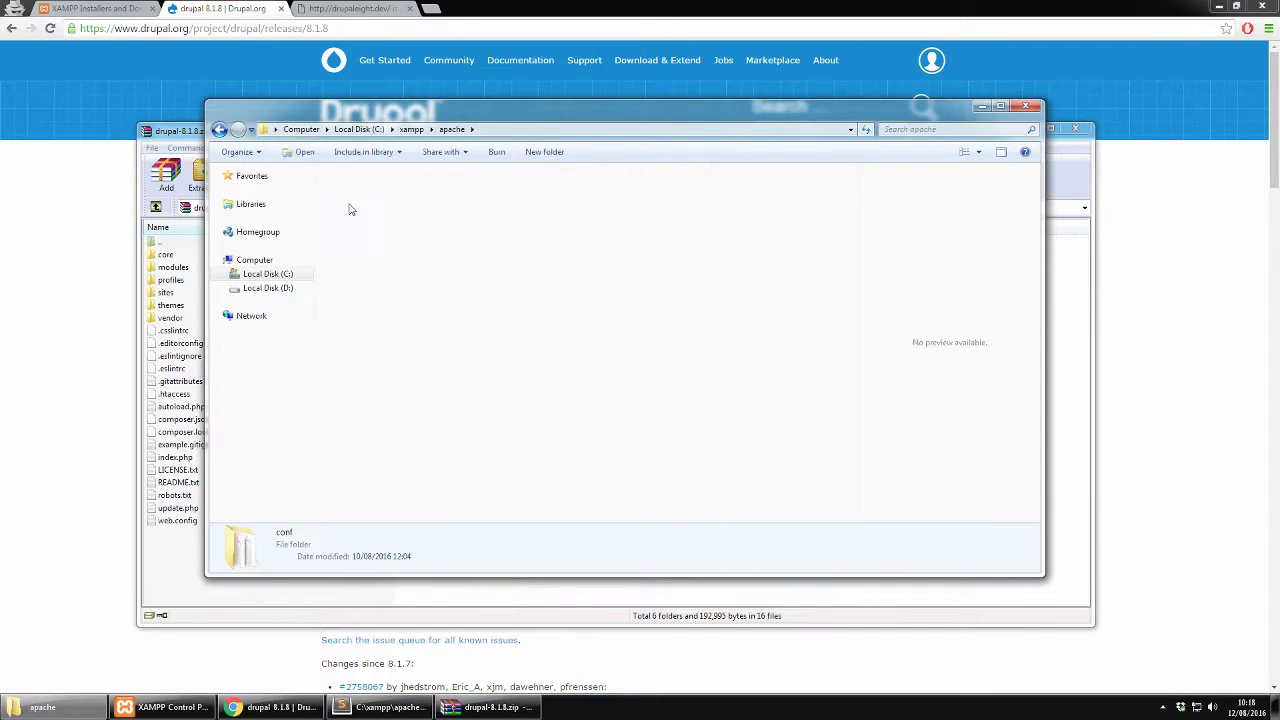
pyautogui.doubleClick(352, 191)
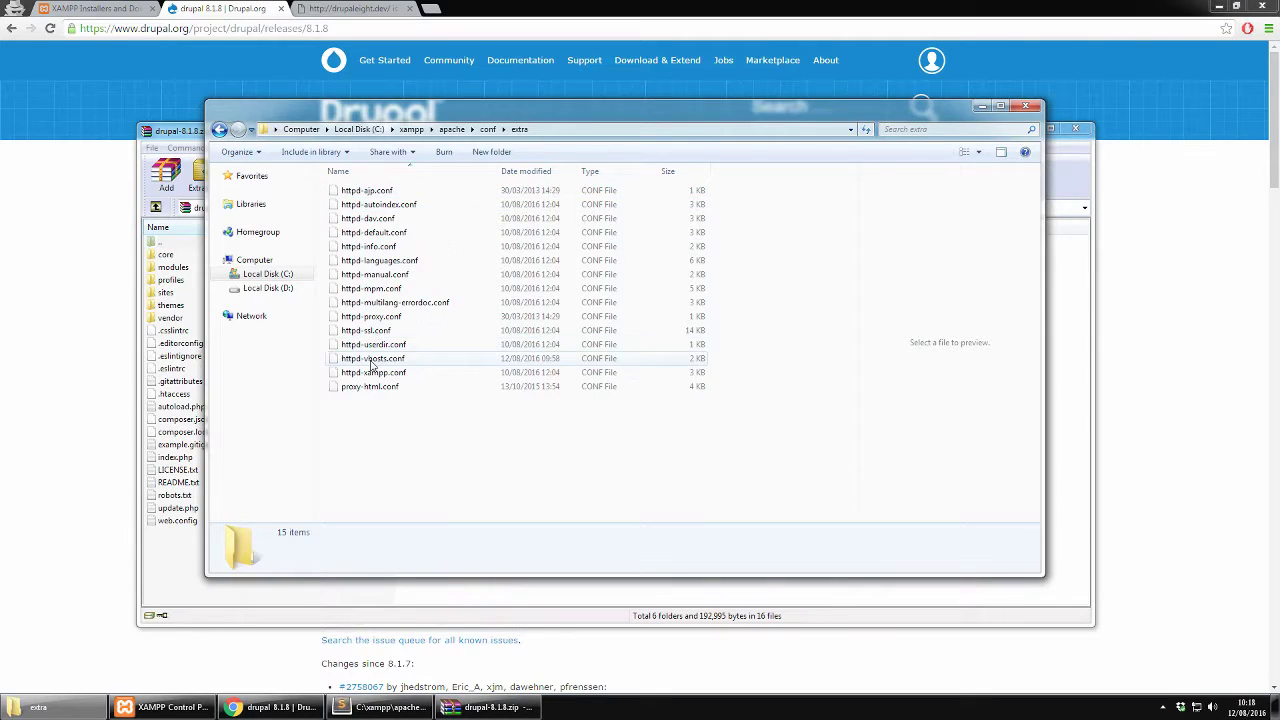
pyautogui.click(372, 360)
pyautogui.rightClick(398, 362)
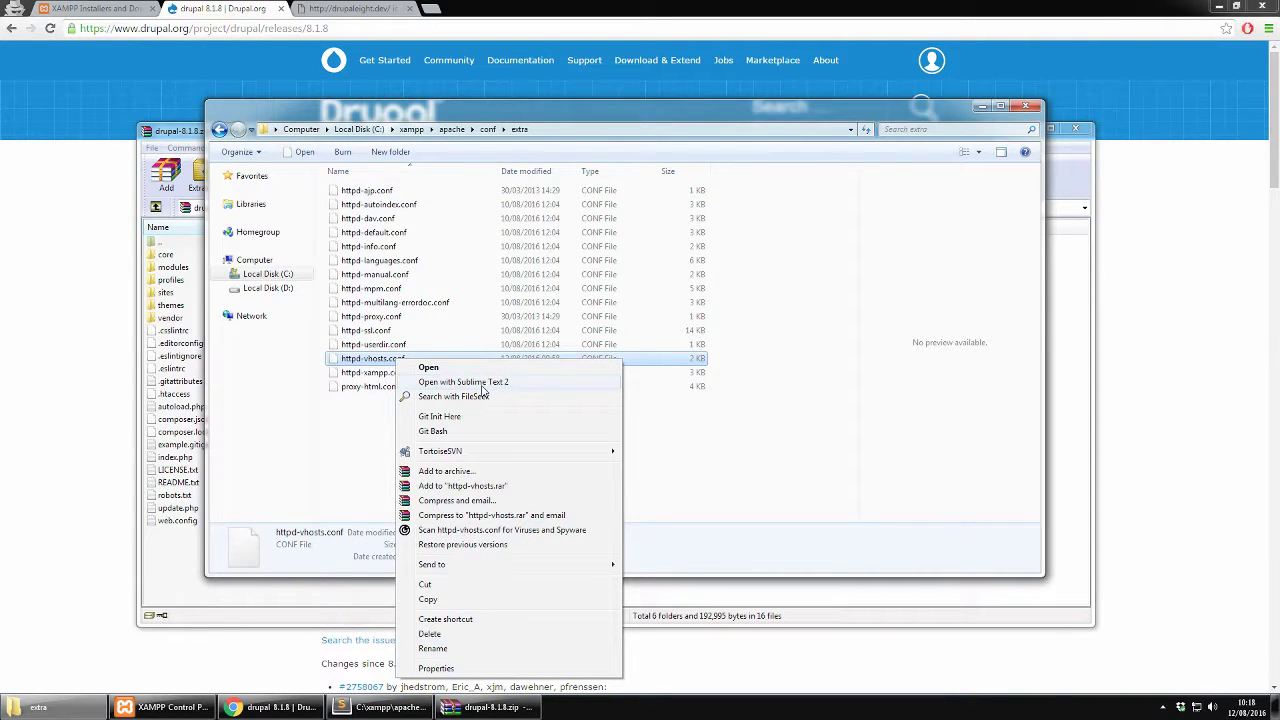
pyautogui.click(470, 382)
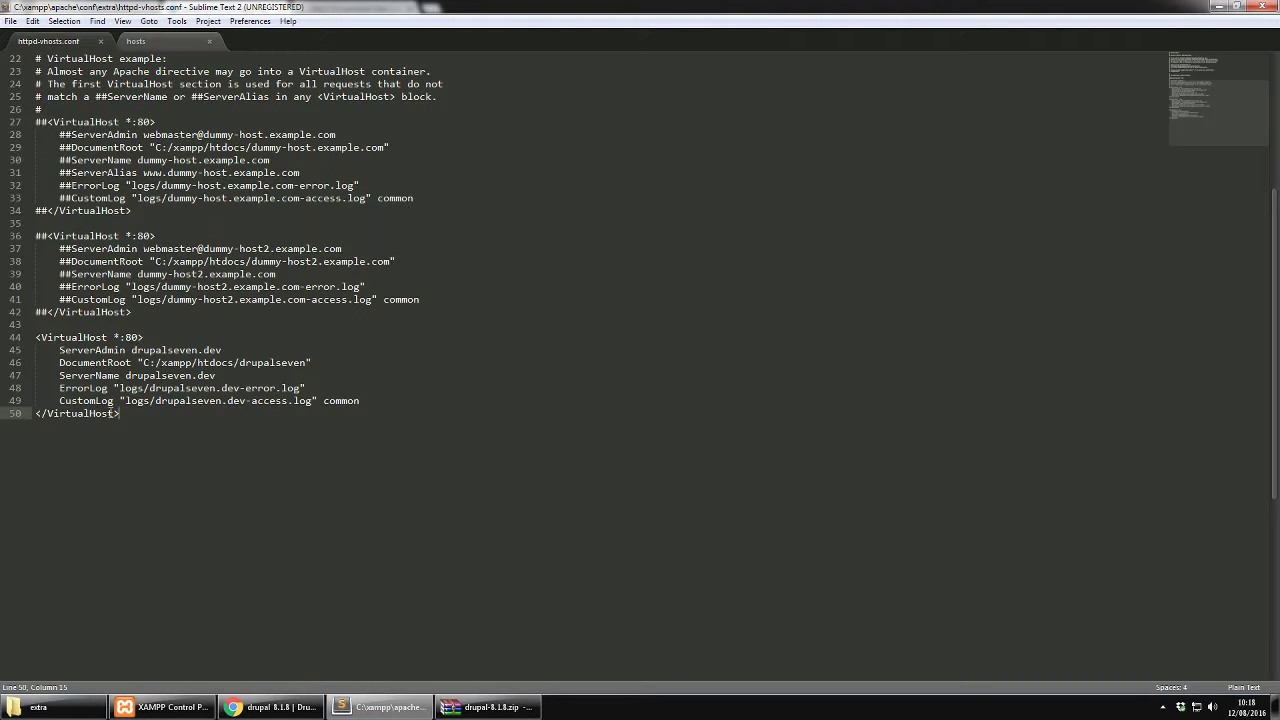
# Paste a copy of the drupalseven VirtualHost block at the end of the file
pyautogui.moveTo(126, 415); pyautogui.dragTo(35, 337)
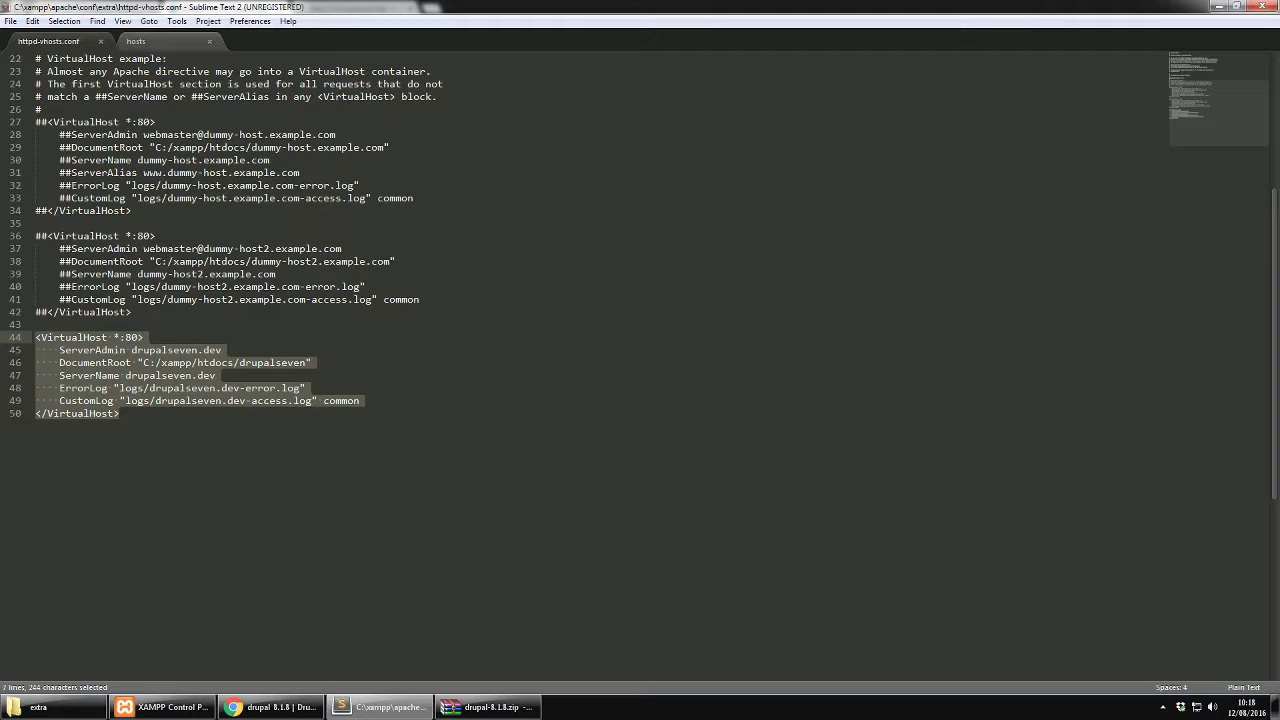
pyautogui.hotkey('ctrl', 'c')
pyautogui.click(512, 432)
pyautogui.press('Return')
pyautogui.press('Return')
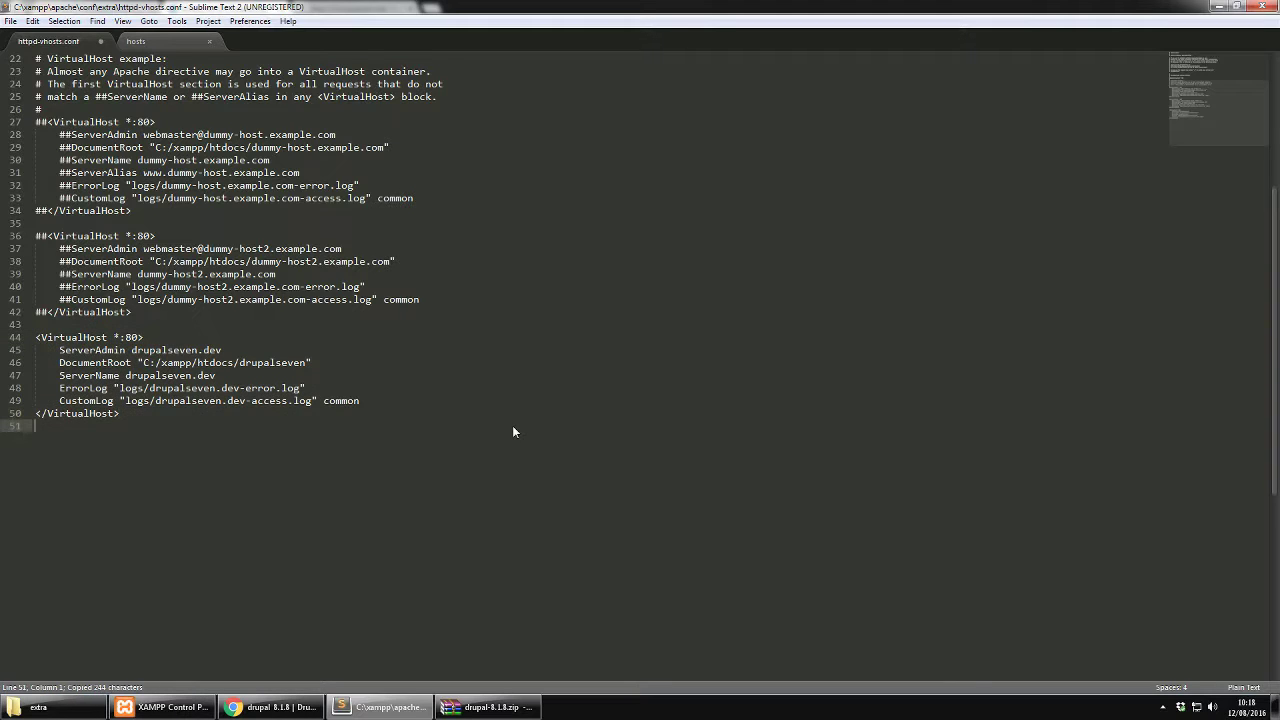
pyautogui.hotkey('ctrl', 'v')
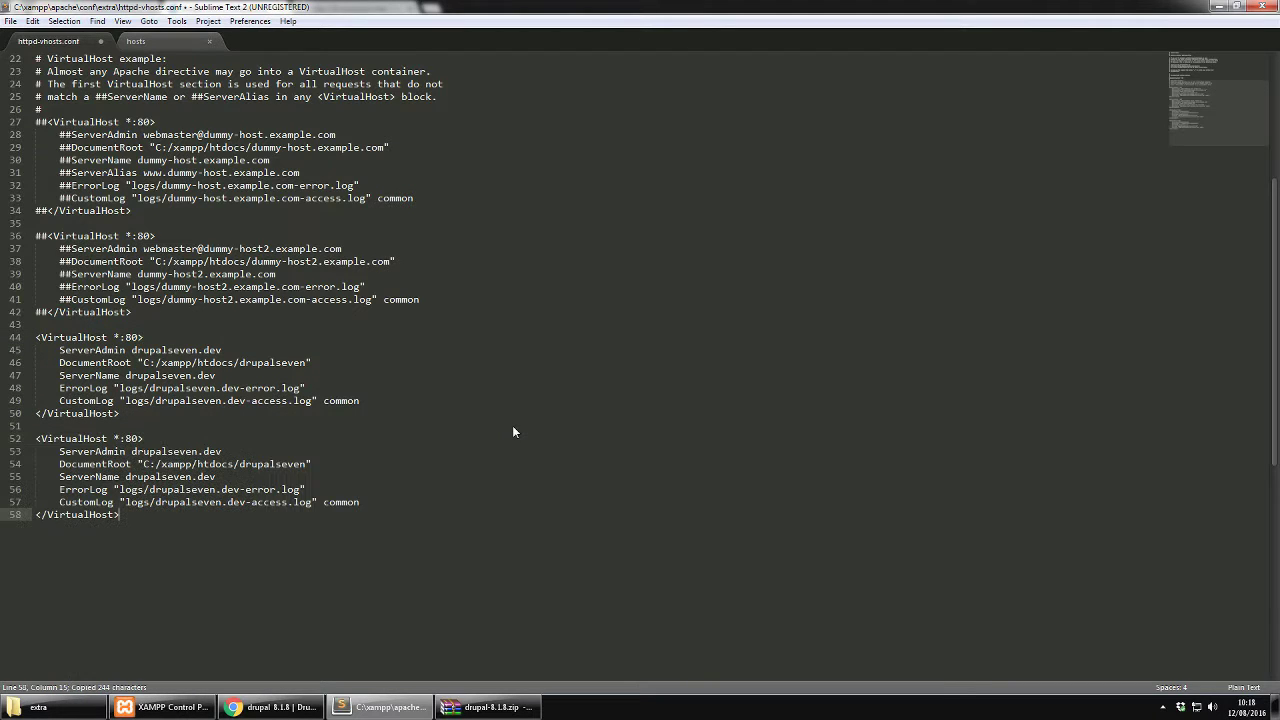
pyautogui.moveTo(36, 337); pyautogui.dragTo(148, 422)
pyautogui.moveTo(36, 236); pyautogui.dragTo(133, 312)
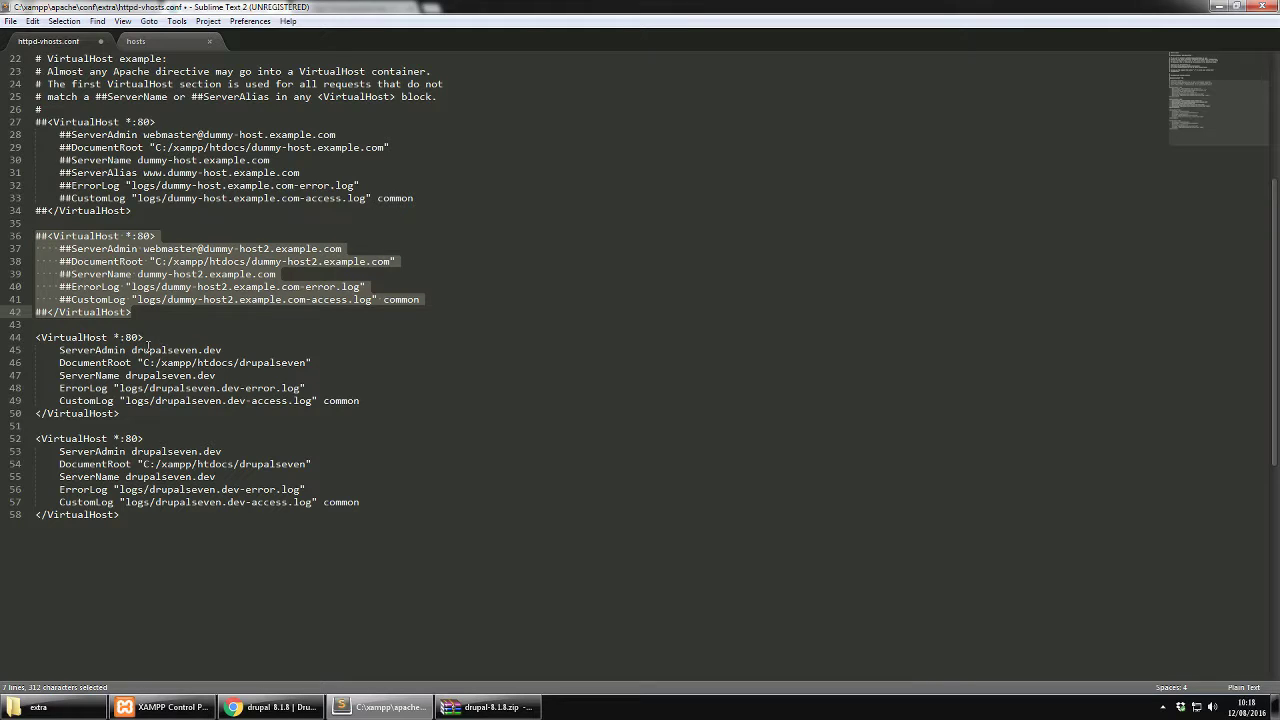
# Change the new block's ServerAdmin name from drupalseven to drupaleight
pyautogui.click(157, 453)
pyautogui.moveTo(168, 452); pyautogui.dragTo(197, 464)
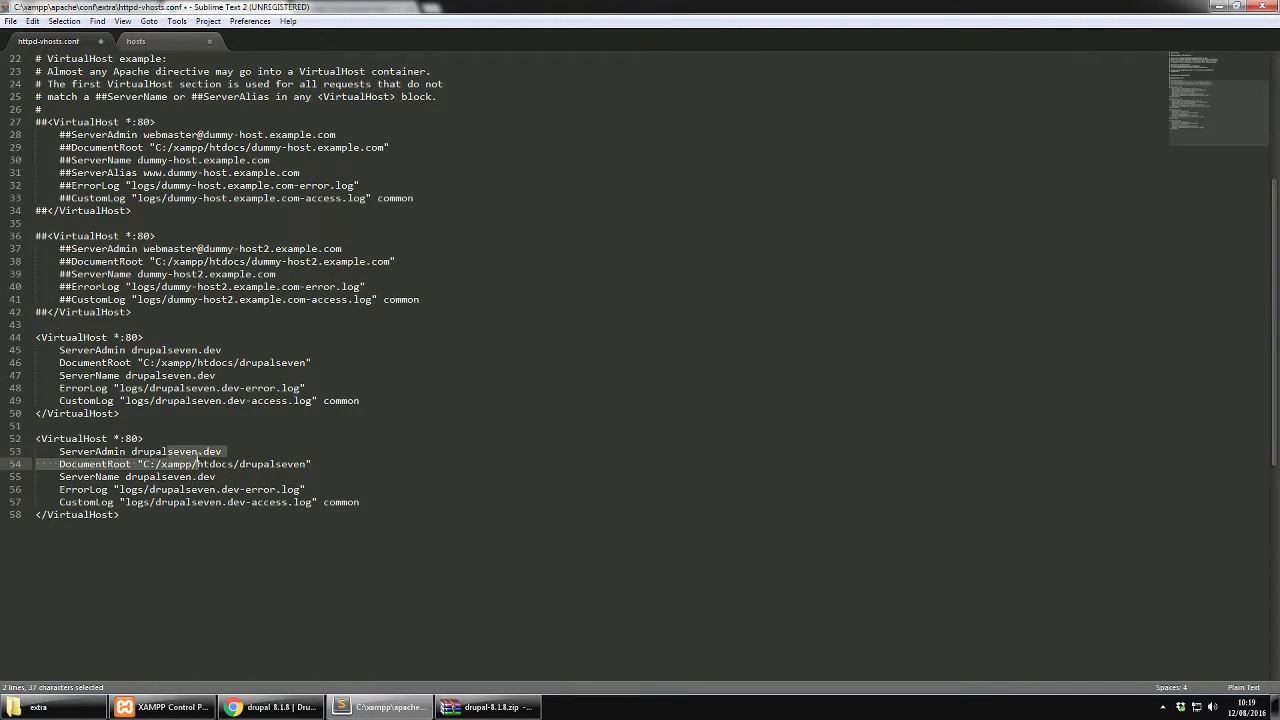
pyautogui.doubleClick(197, 458)
pyautogui.write('eight')
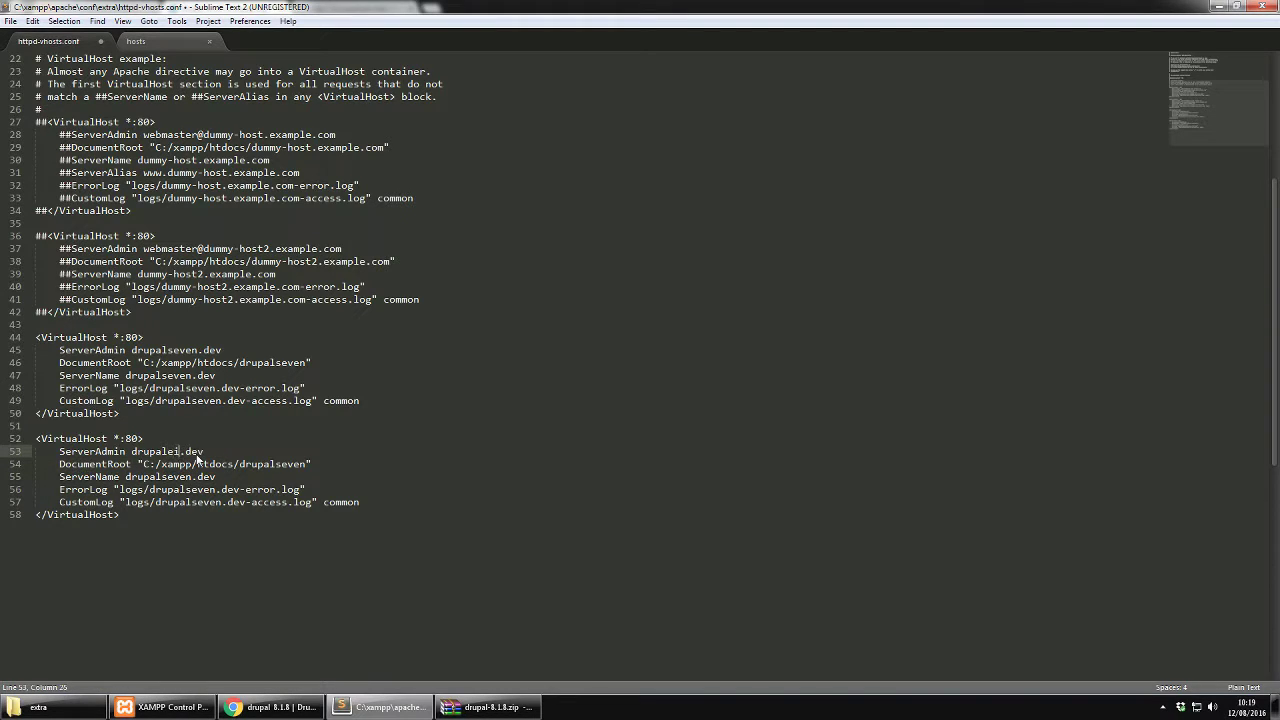
pyautogui.doubleClick(197, 456)
pyautogui.hotkey('ctrl', 'c')
# Use drupaleight in DocumentRoot, ServerName, ErrorLog and CustomLog, then save the file
pyautogui.click(268, 464)
pyautogui.doubleClick(268, 464)
pyautogui.hotkey('ctrl', 'v')
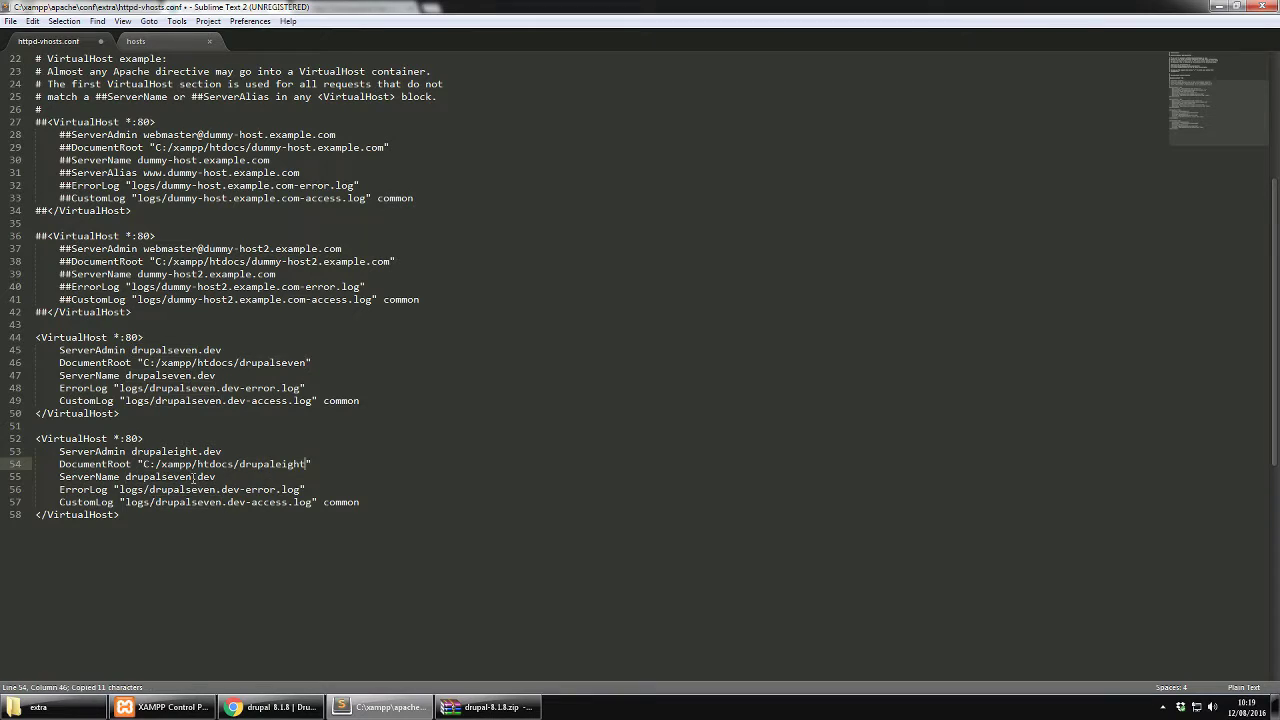
pyautogui.doubleClick(180, 479)
pyautogui.hotkey('ctrl', 'v')
pyautogui.doubleClick(180, 488)
pyautogui.hotkey('ctrl', 'v')
pyautogui.doubleClick(187, 502)
pyautogui.hotkey('ctrl', 'v')
pyautogui.hotkey('ctrl', 's')
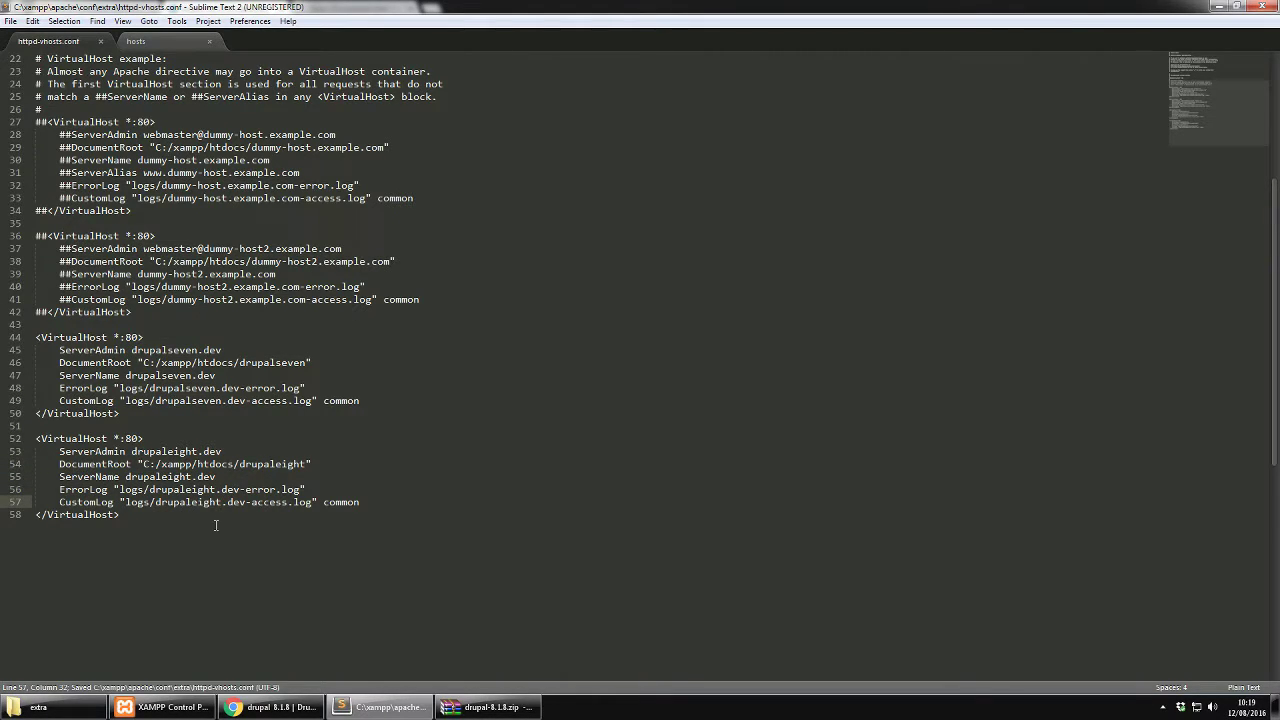
# Navigate to C:\Windows\System32\drivers\etc and right-click the hosts file
pyautogui.click(13, 707)
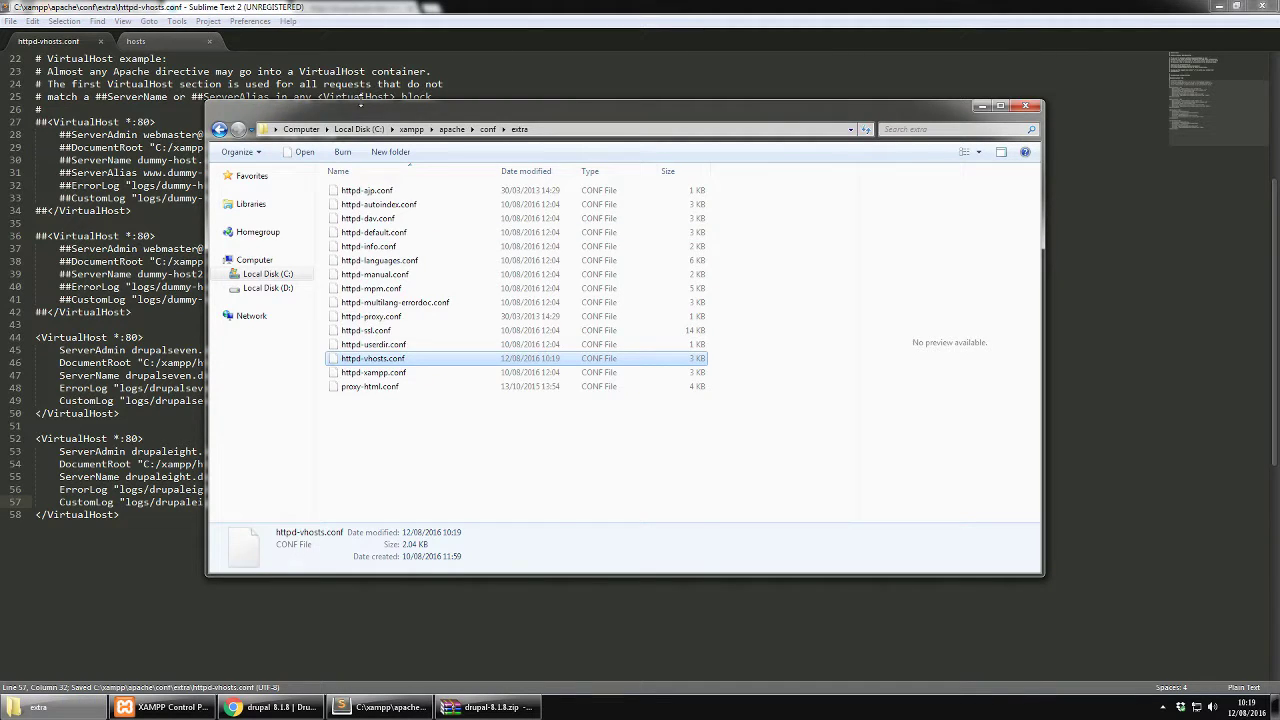
pyautogui.click(357, 129)
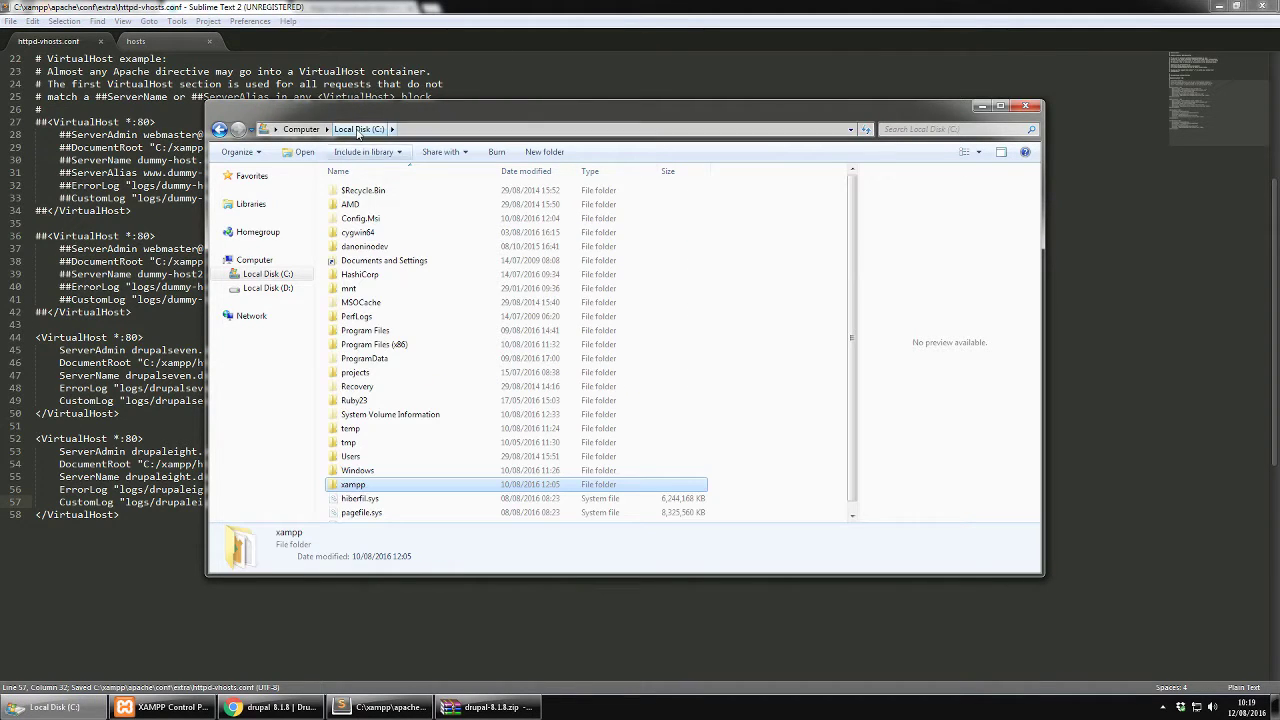
pyautogui.doubleClick(366, 478)
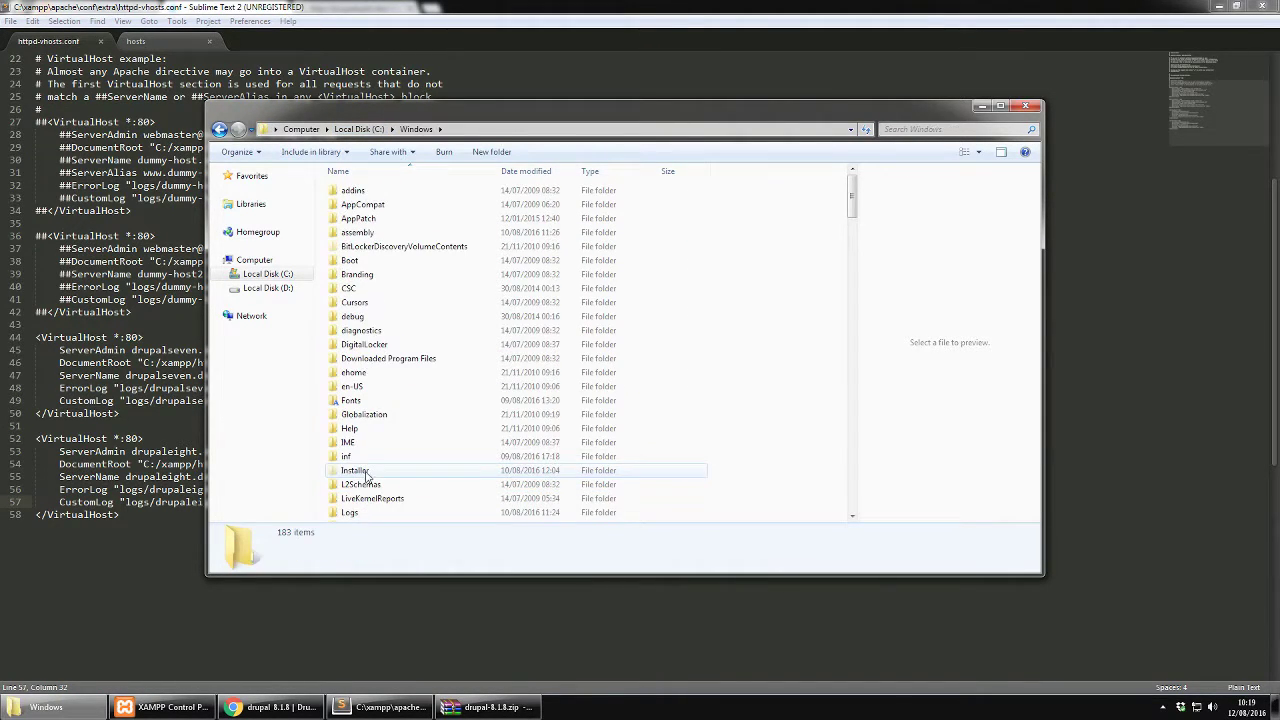
pyautogui.scroll(-1, 485, 374)
pyautogui.scroll(-10, 485, 374)
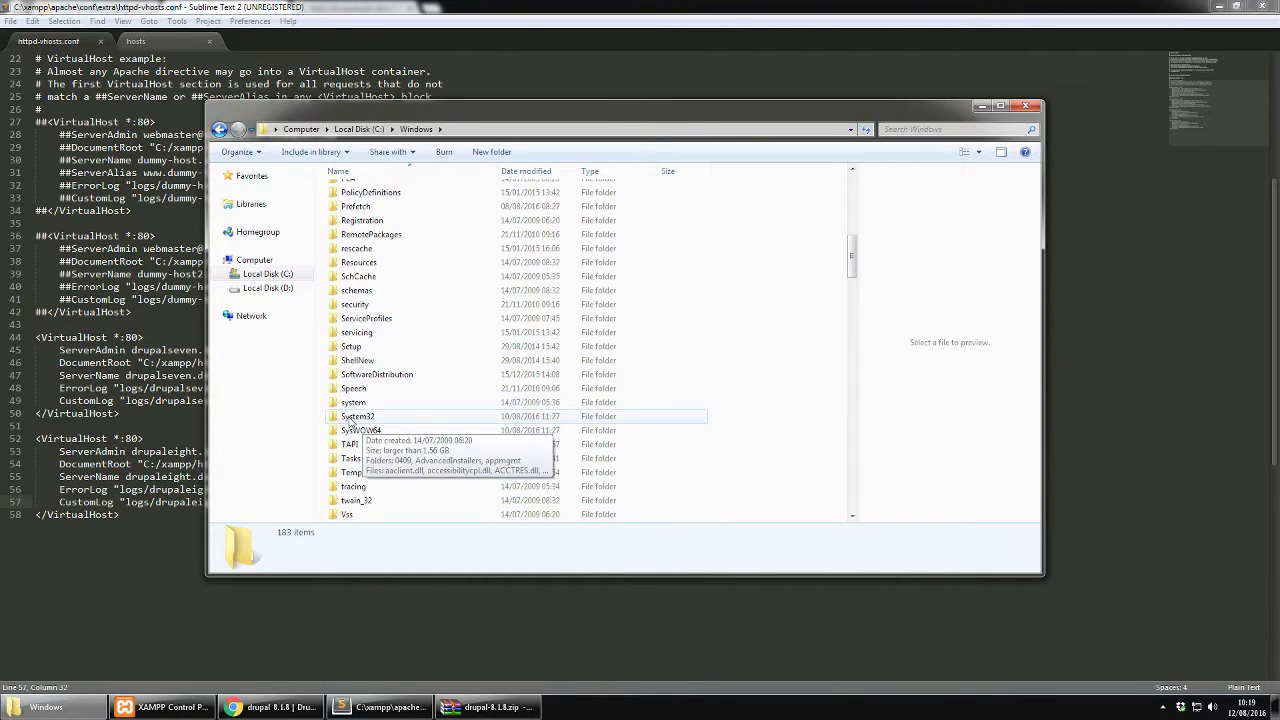
pyautogui.doubleClick(357, 416)
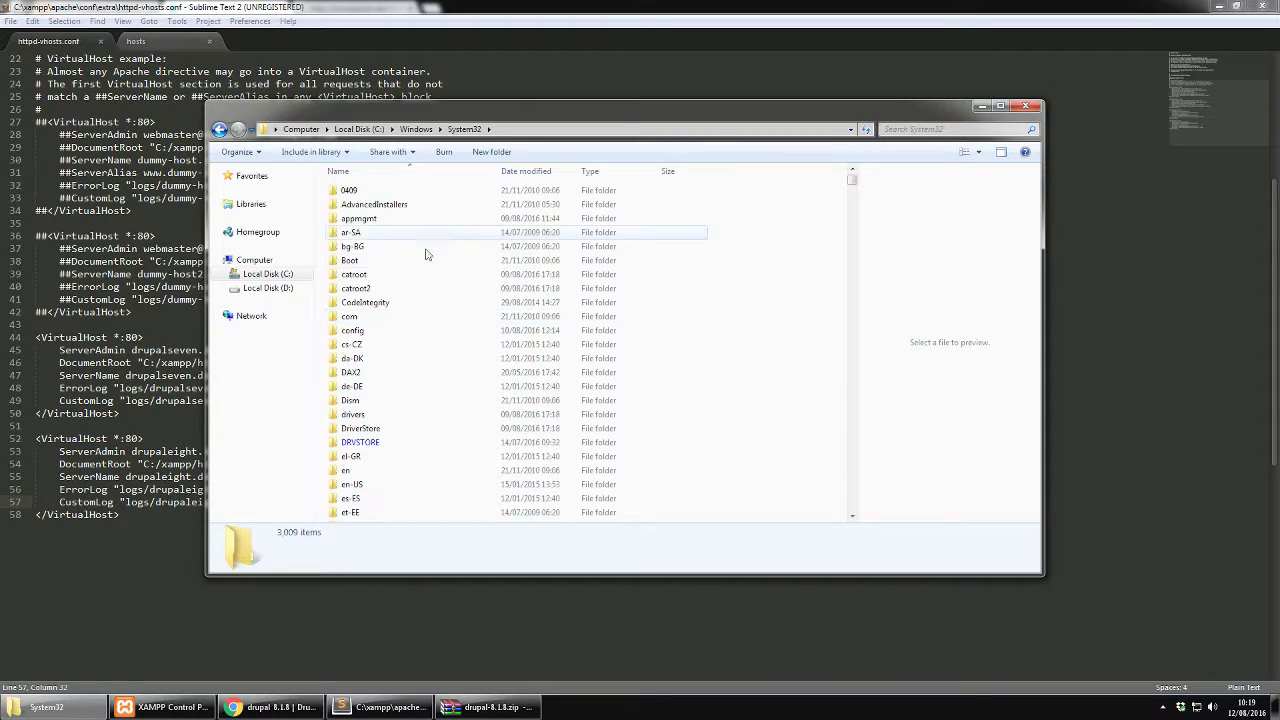
pyautogui.doubleClick(420, 413)
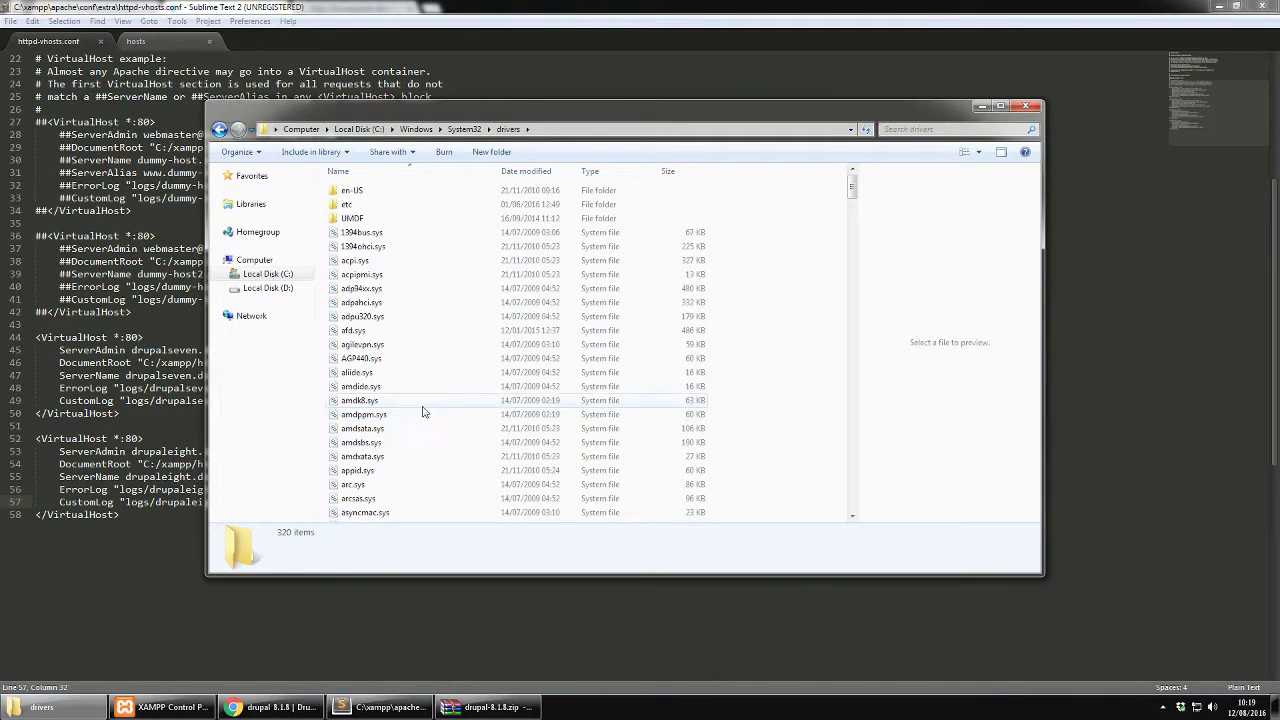
pyautogui.doubleClick(356, 205)
pyautogui.click(351, 206)
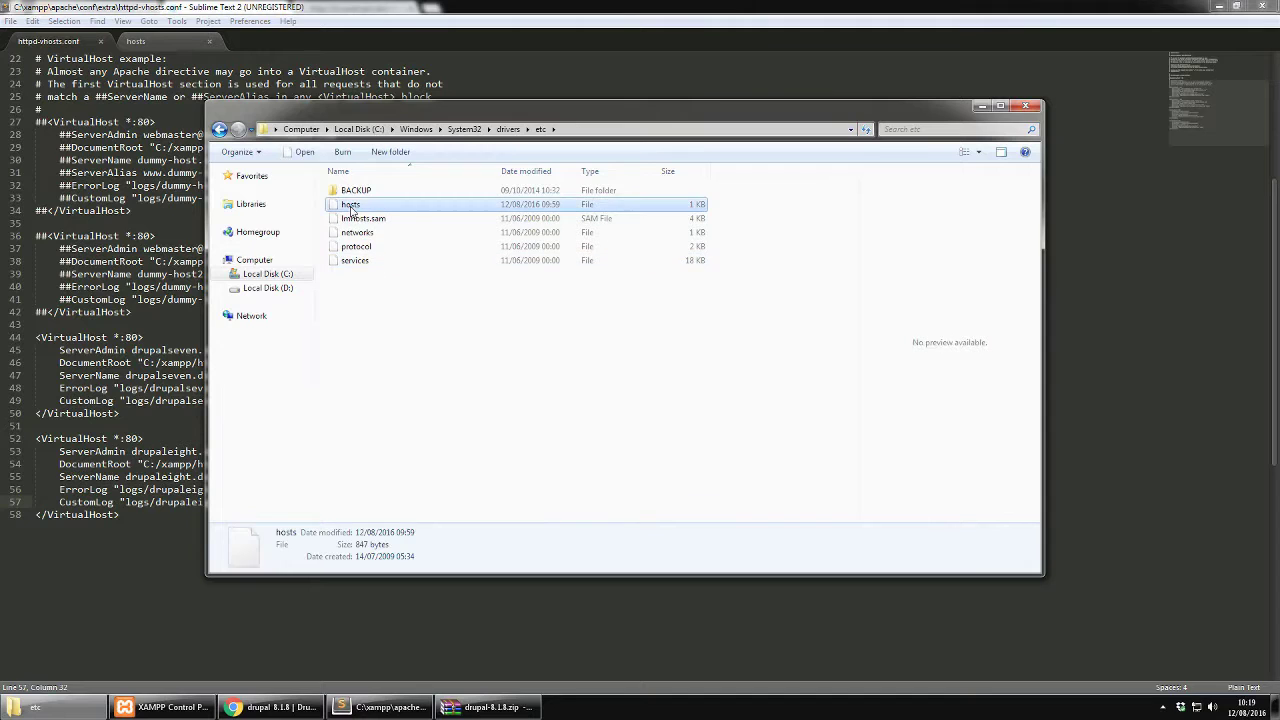
pyautogui.rightClick(351, 208)
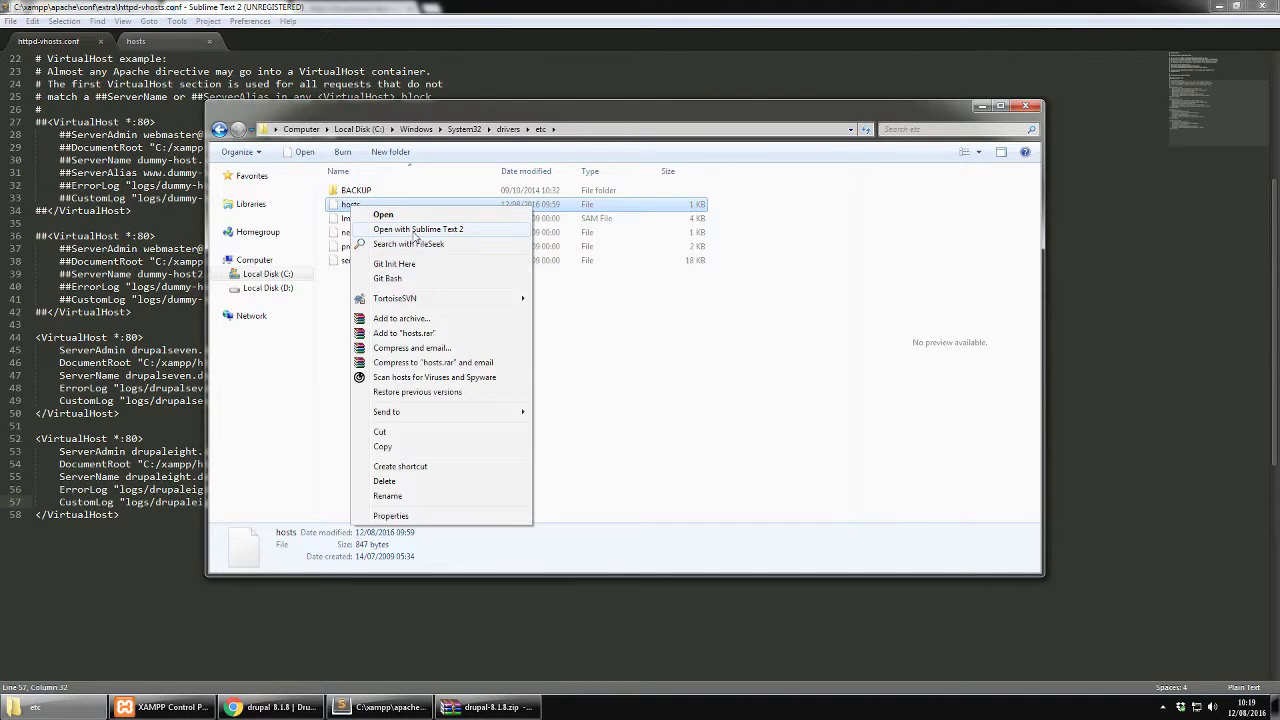
# Open hosts in Sublime Text 2 and duplicate the 127.0.0.1 drupalseven.dev line onto line 23
pyautogui.click(416, 231)
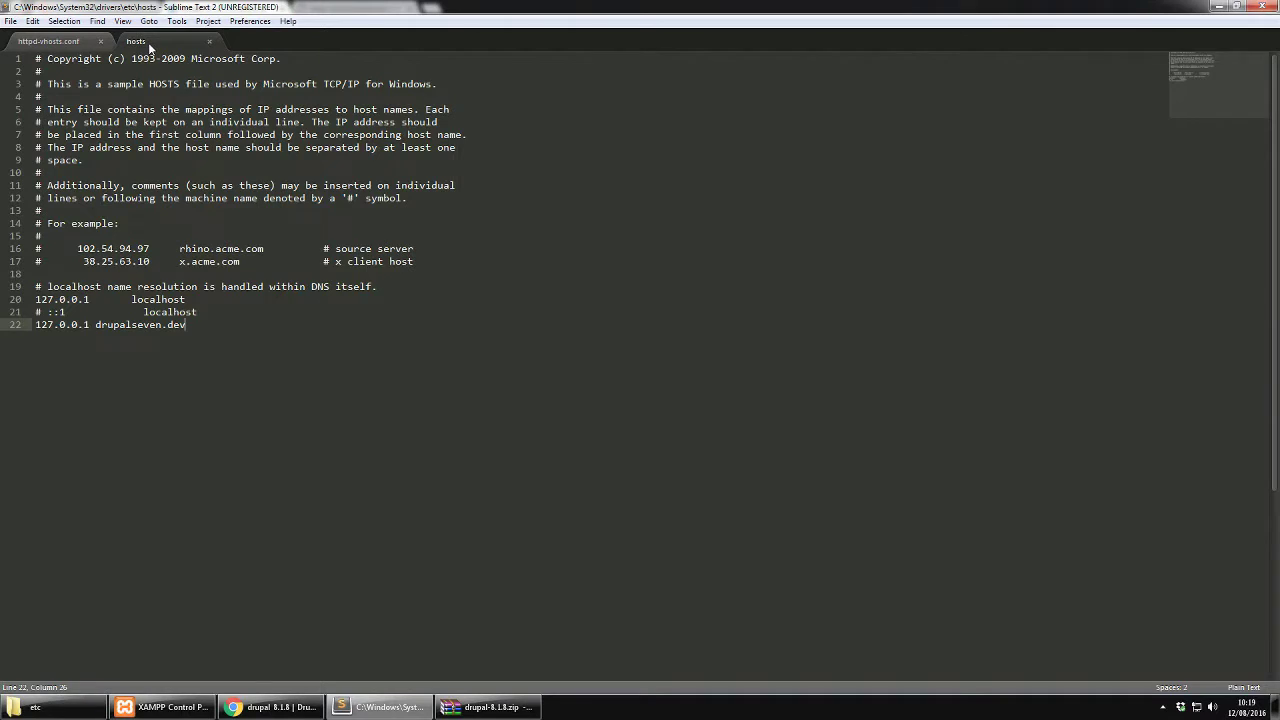
pyautogui.click(21, 328)
pyautogui.hotkey('ctrl', 'c')
pyautogui.press('End')
pyautogui.hotkey('ctrl', 'v')
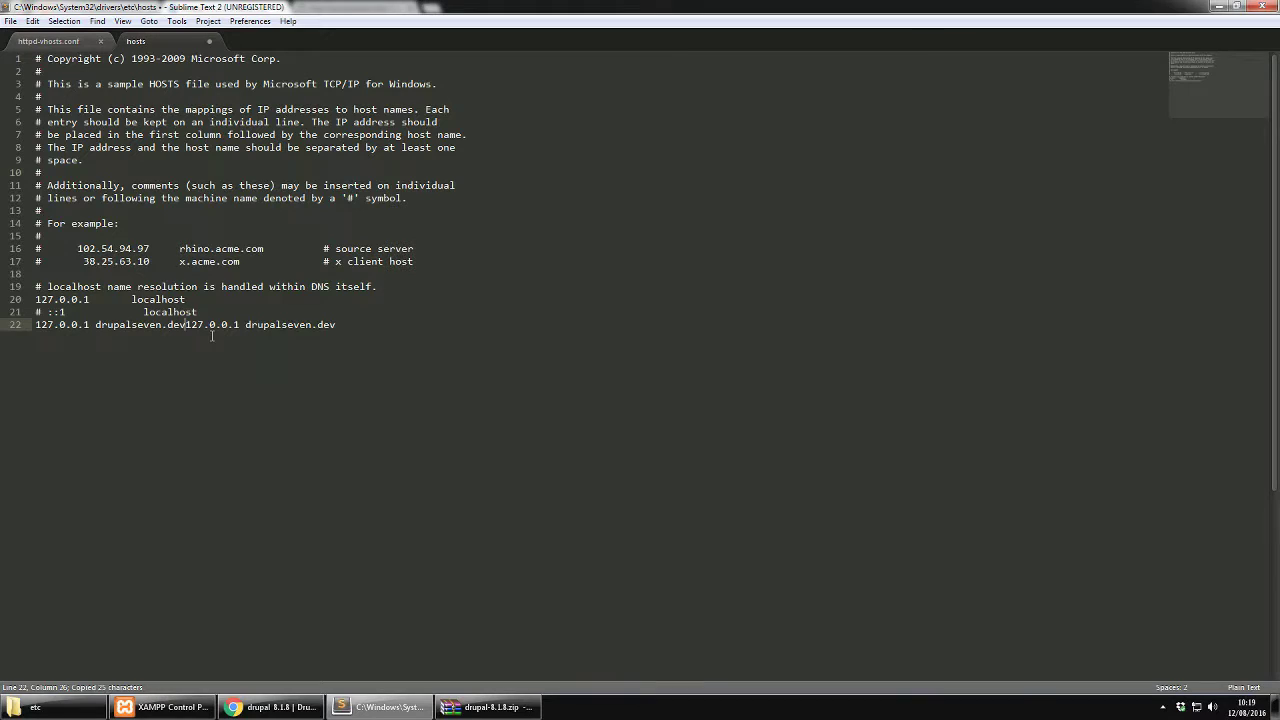
pyautogui.press('Return')
# Change the duplicated host name to drupaleight.dev and save the hosts file
pyautogui.doubleClick(133, 338)
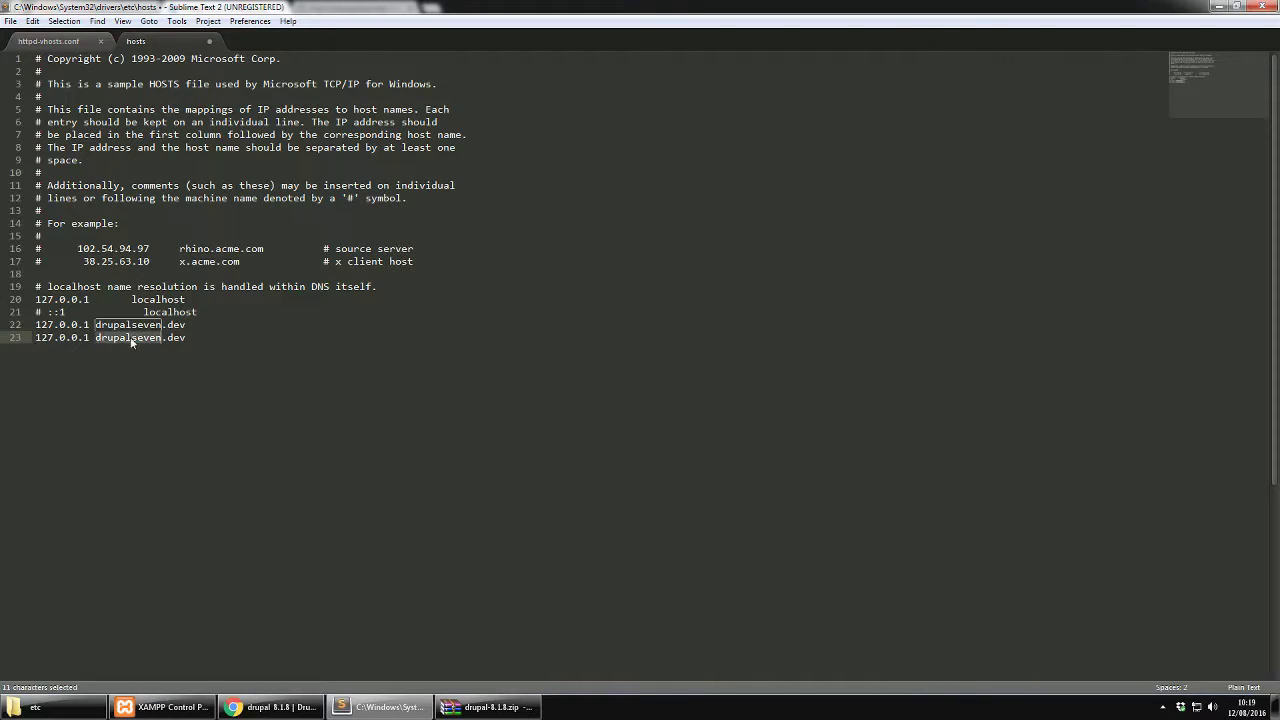
pyautogui.moveTo(131, 338); pyautogui.dragTo(160, 338)
pyautogui.write('eight')
pyautogui.hotkey('ctrl', 's')
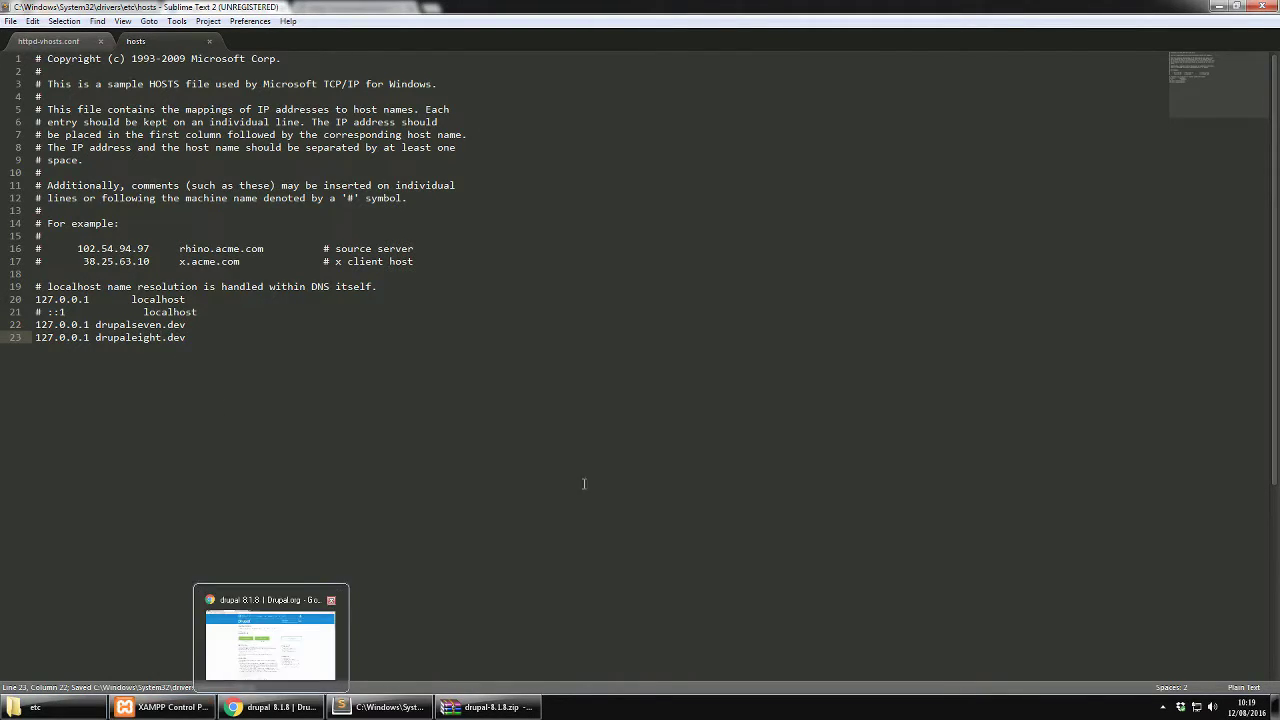
pyautogui.click(520, 438)
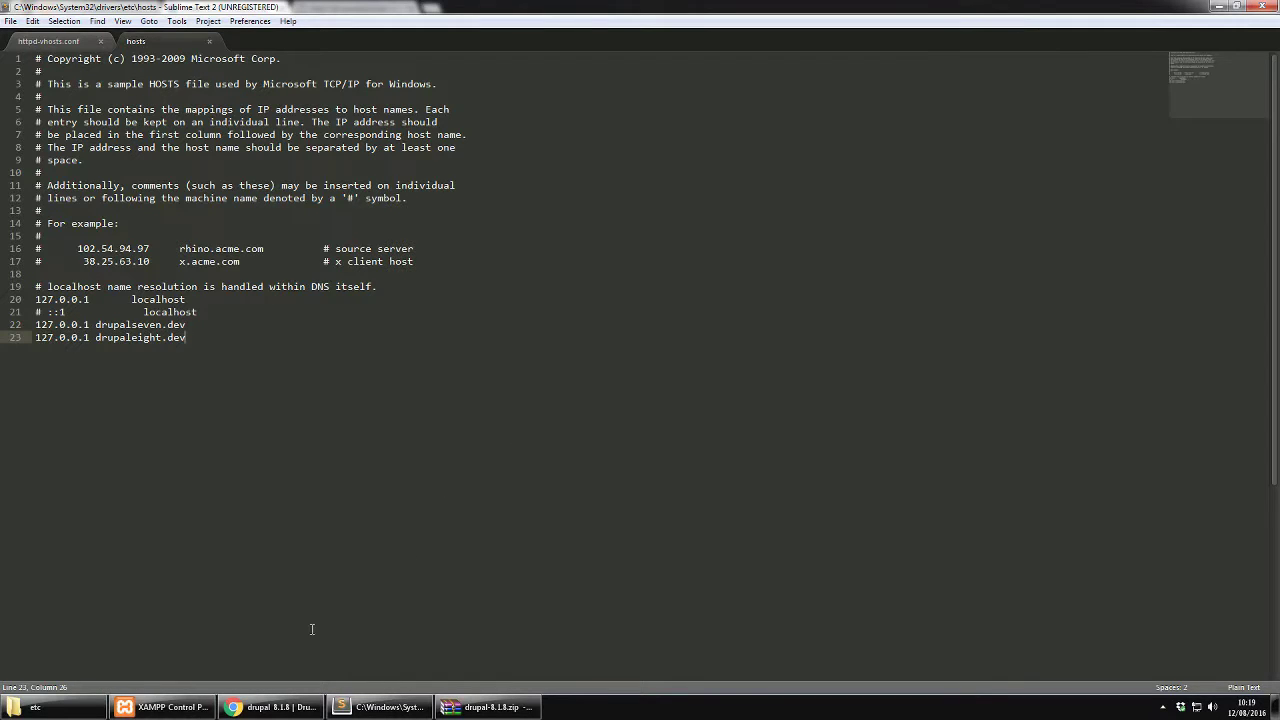
# Stop and restart Apache and MySQL in XAMPP, then launch MySQL's Admin page
pyautogui.click(165, 707)
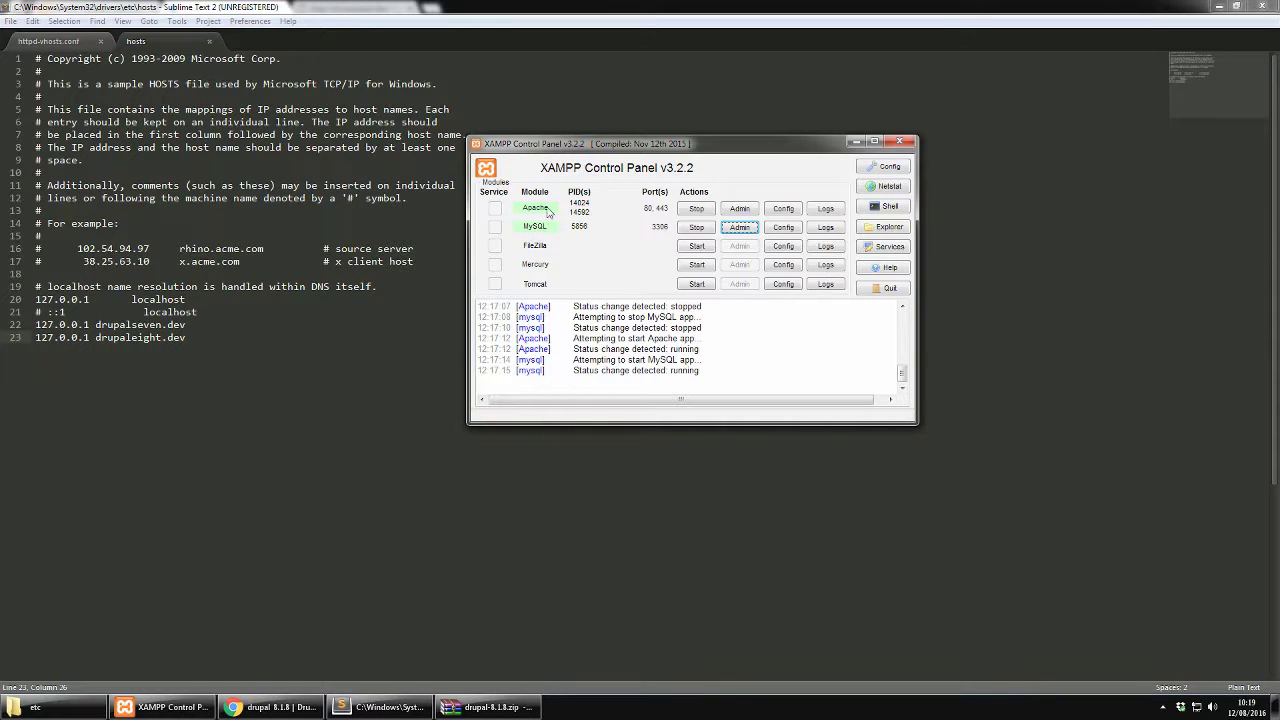
pyautogui.click(706, 212)
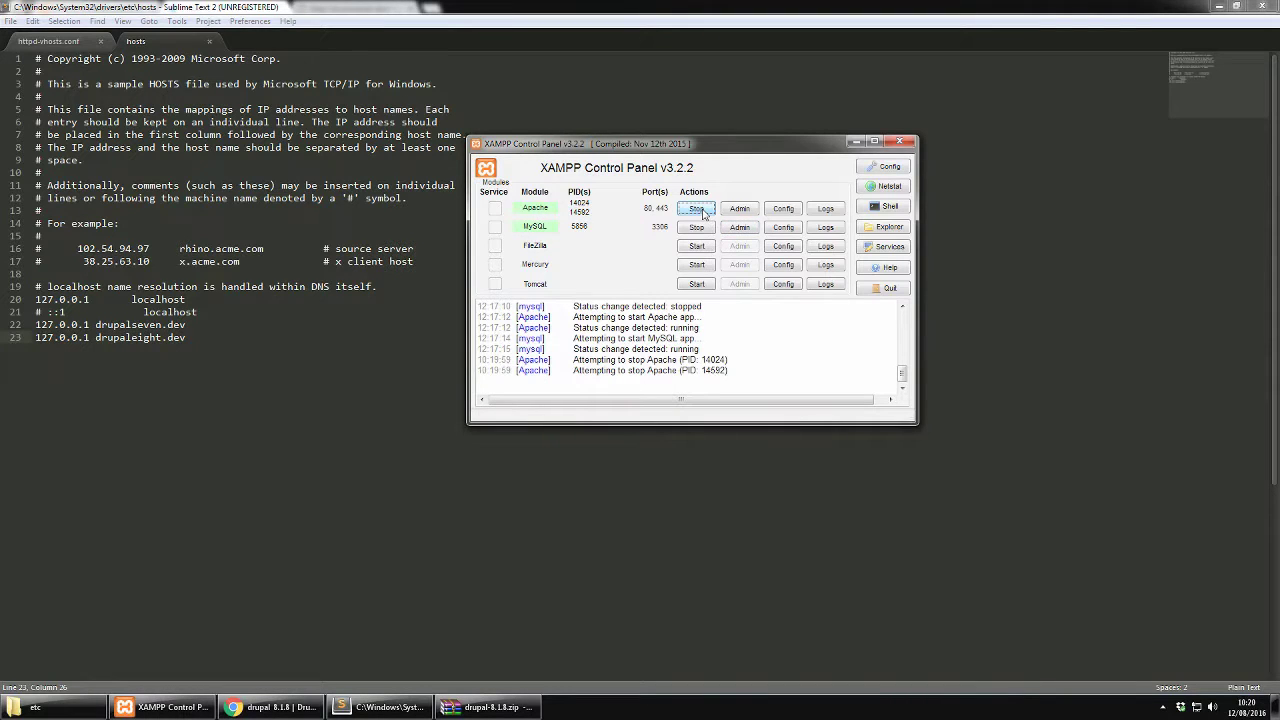
pyautogui.click(698, 229)
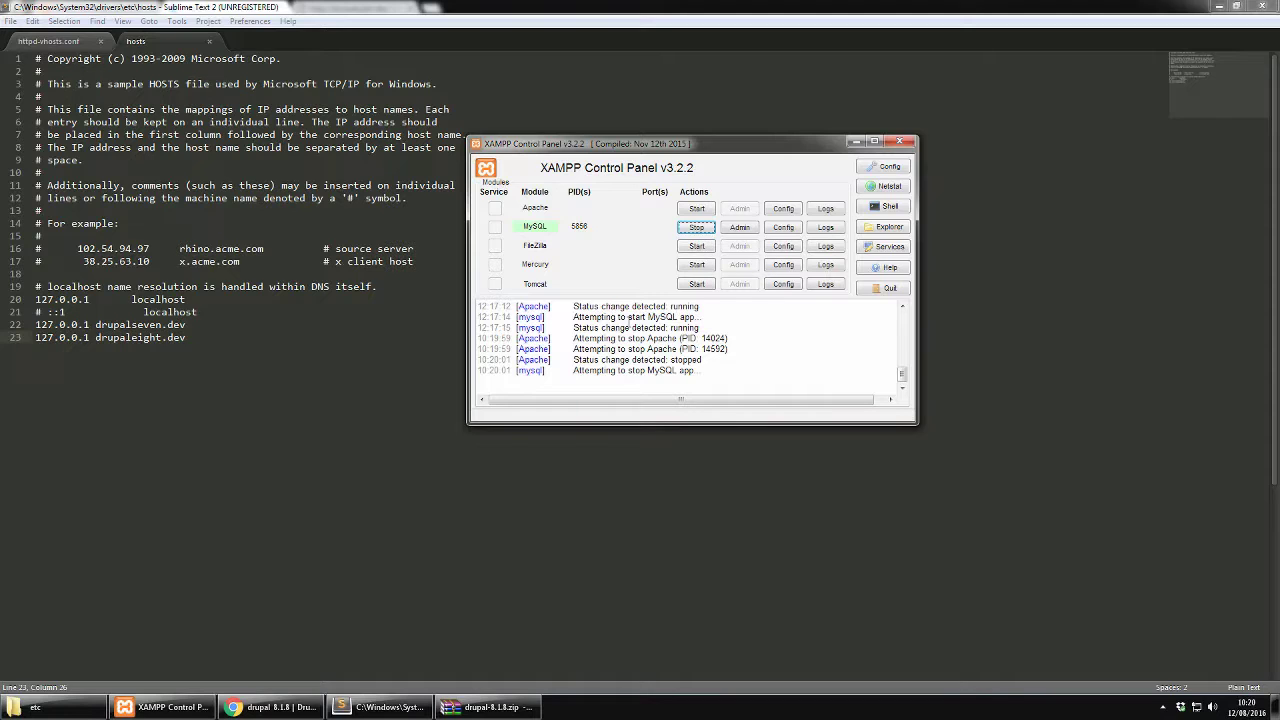
pyautogui.click(698, 210)
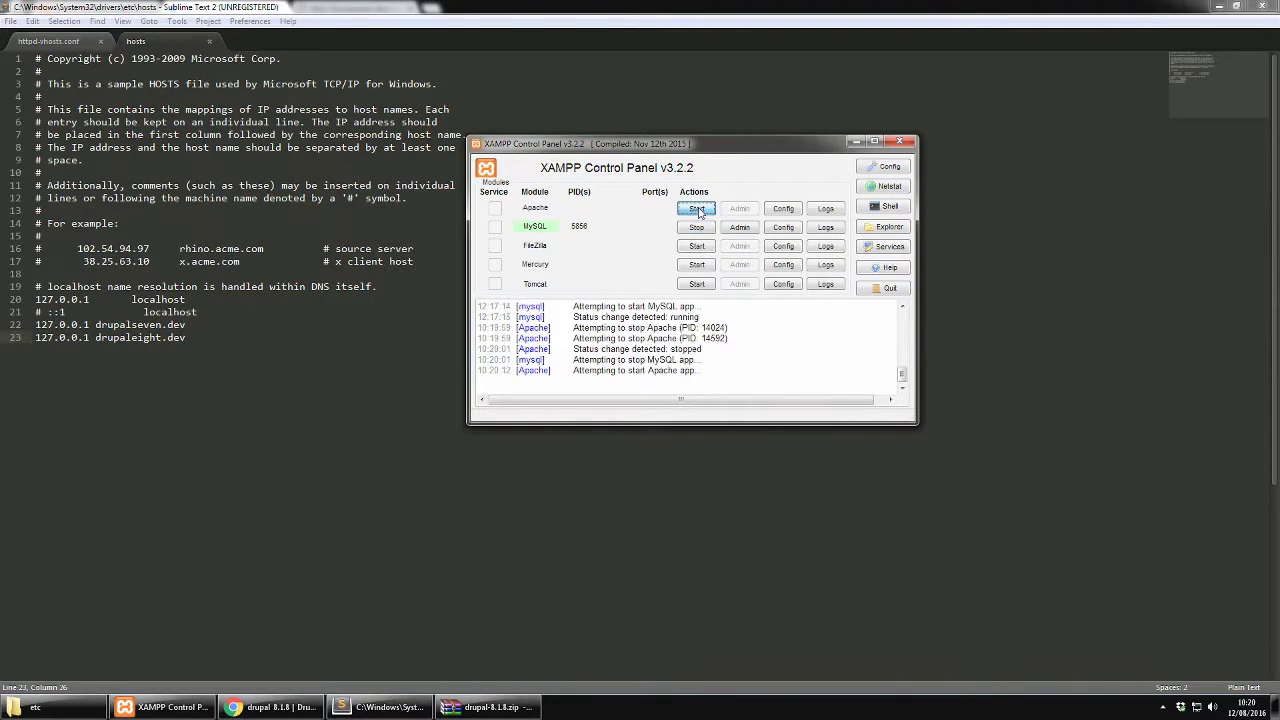
pyautogui.click(697, 228)
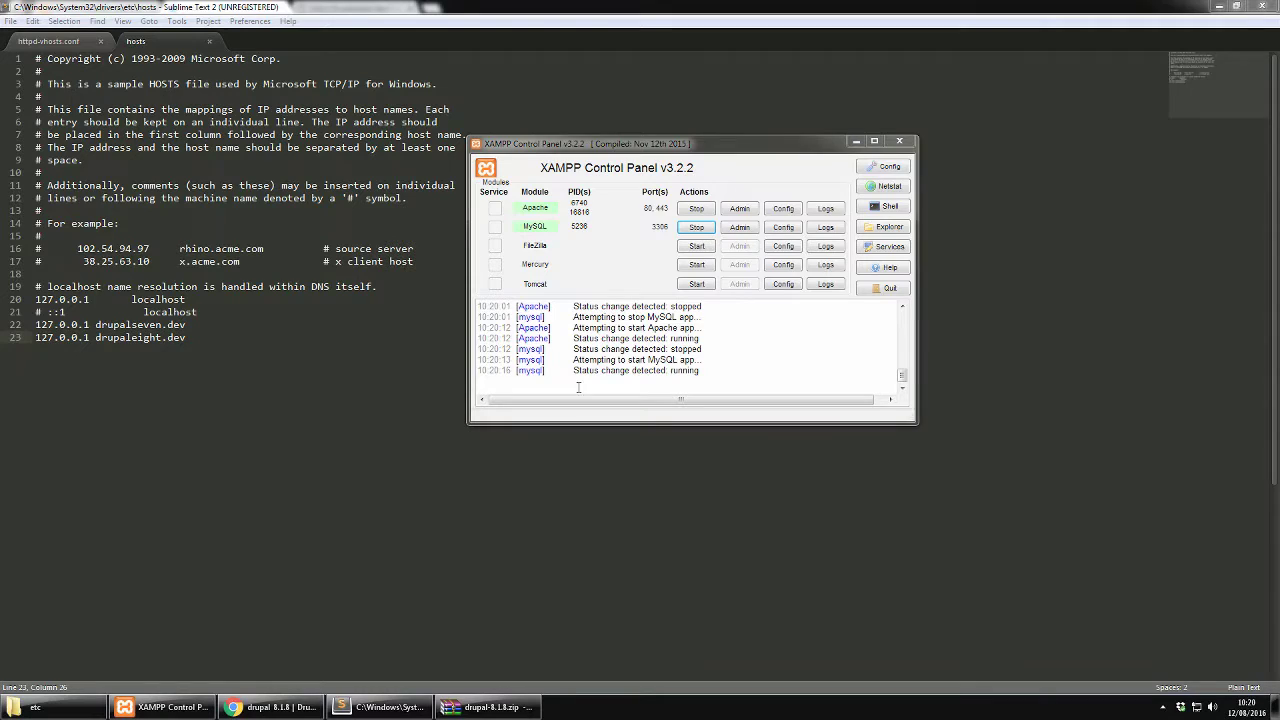
pyautogui.click(750, 230)
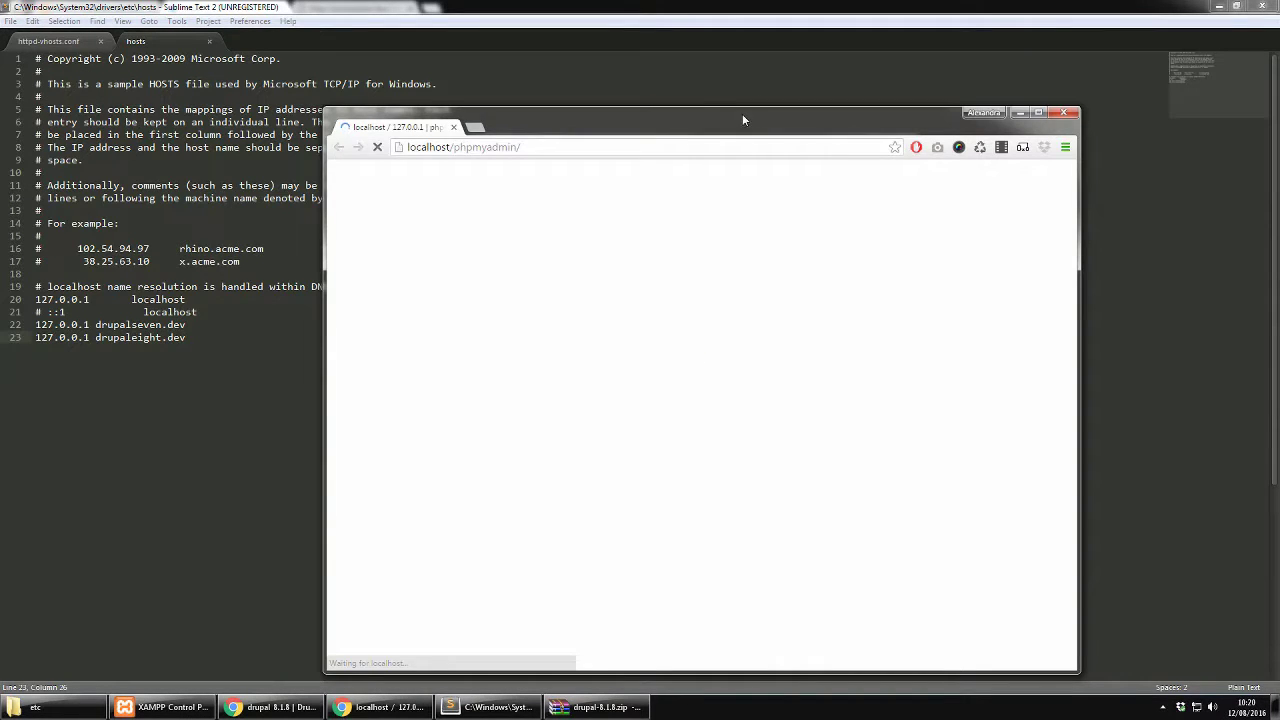
# On phpMyAdmin's Databases page, enter drupaleight as the new database name and create it
pyautogui.moveTo(742, 113); pyautogui.dragTo(738, 88)
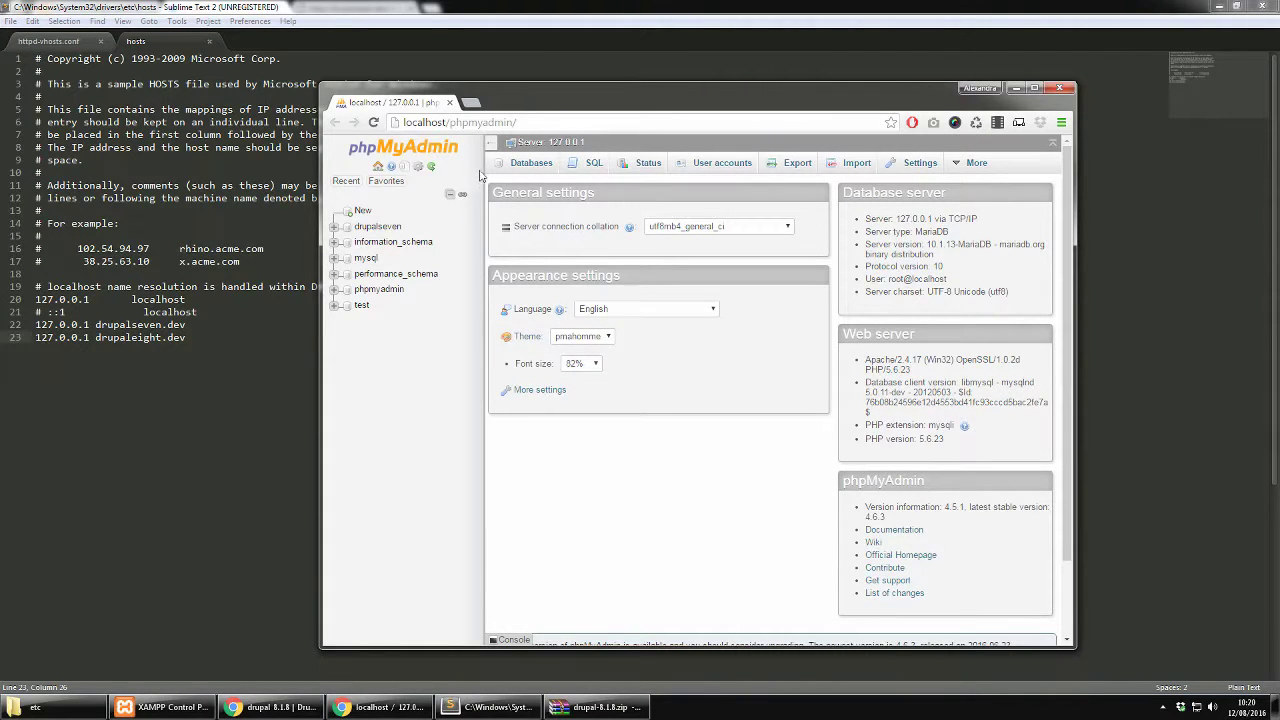
pyautogui.click(533, 168)
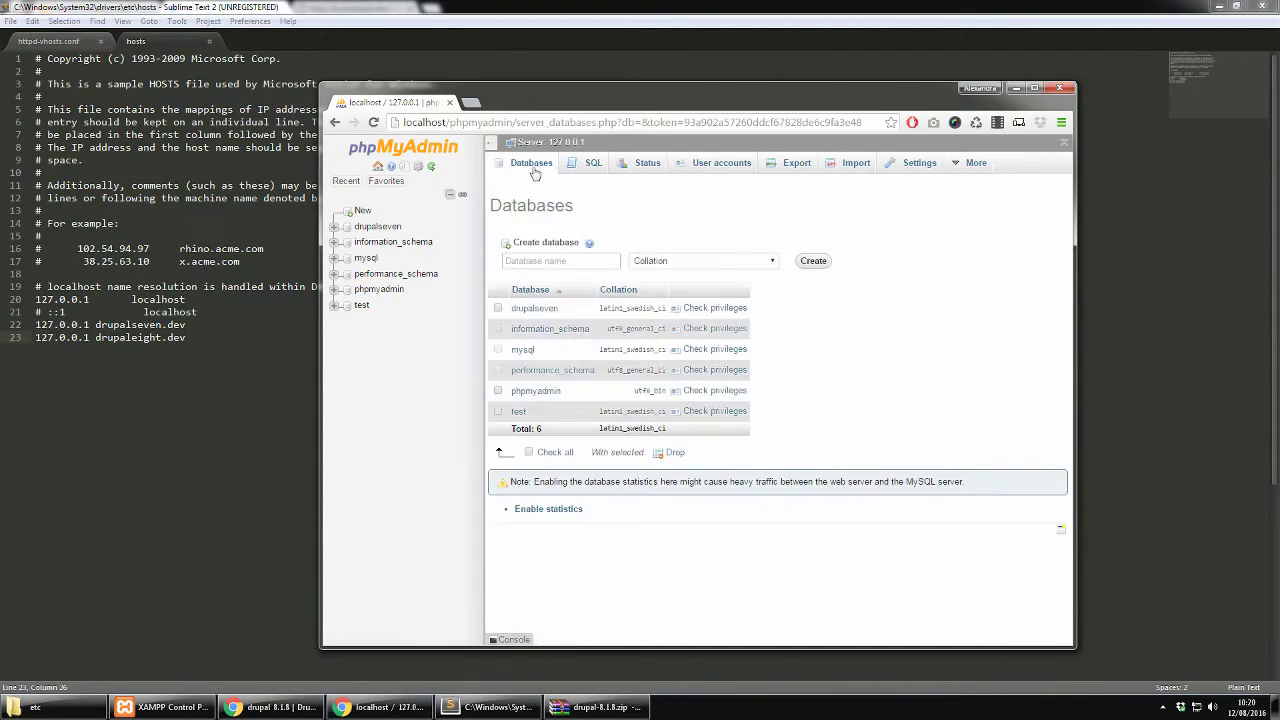
pyautogui.click(549, 261)
pyautogui.write('drupal')
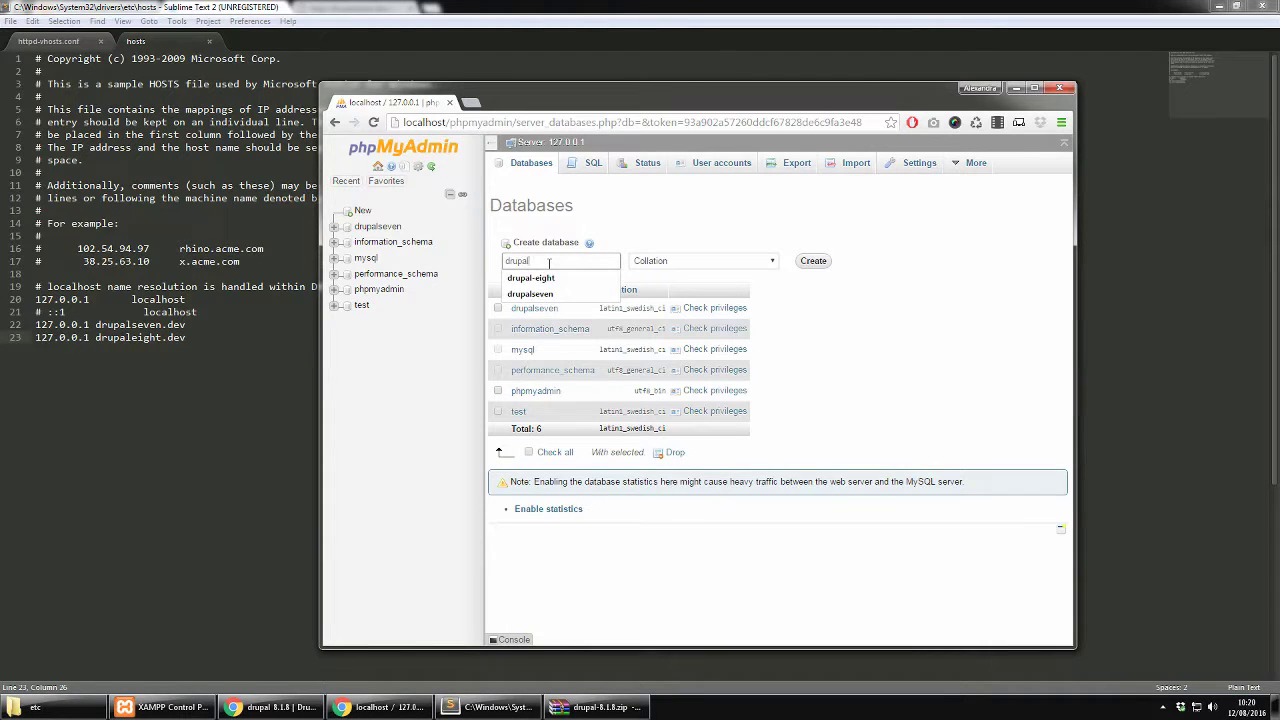
pyautogui.write('eight')
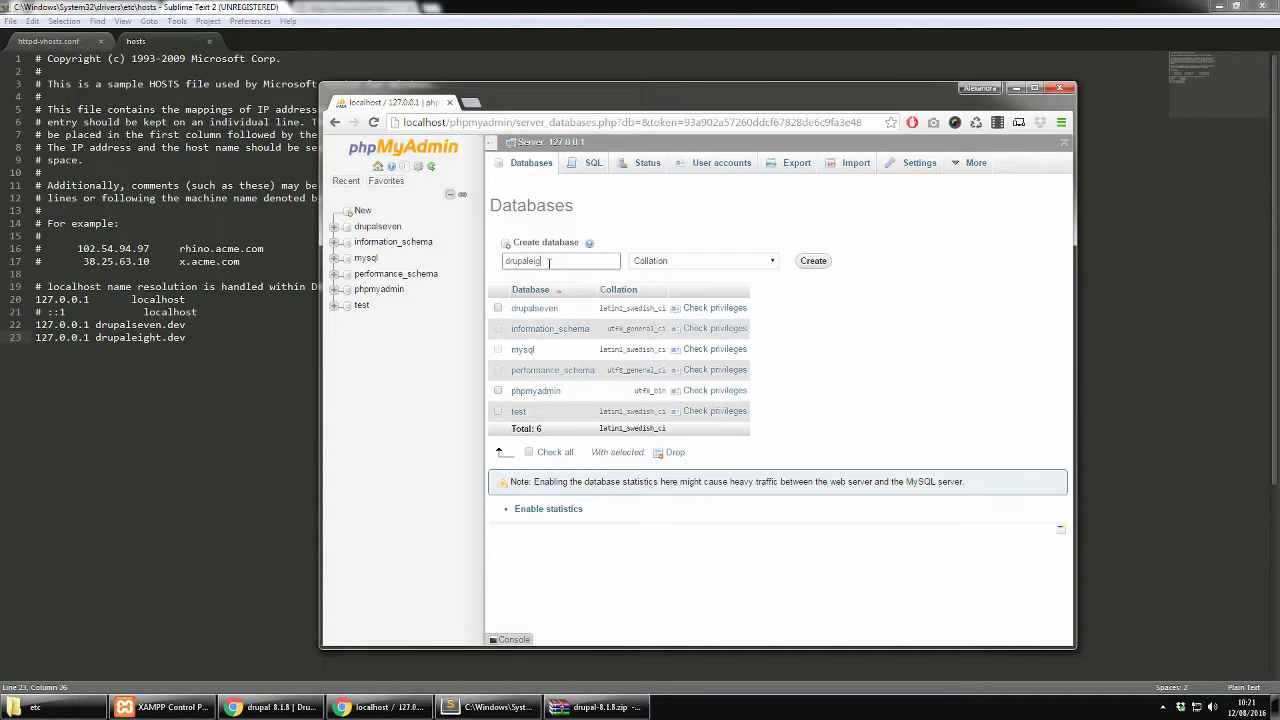
pyautogui.click(818, 263)
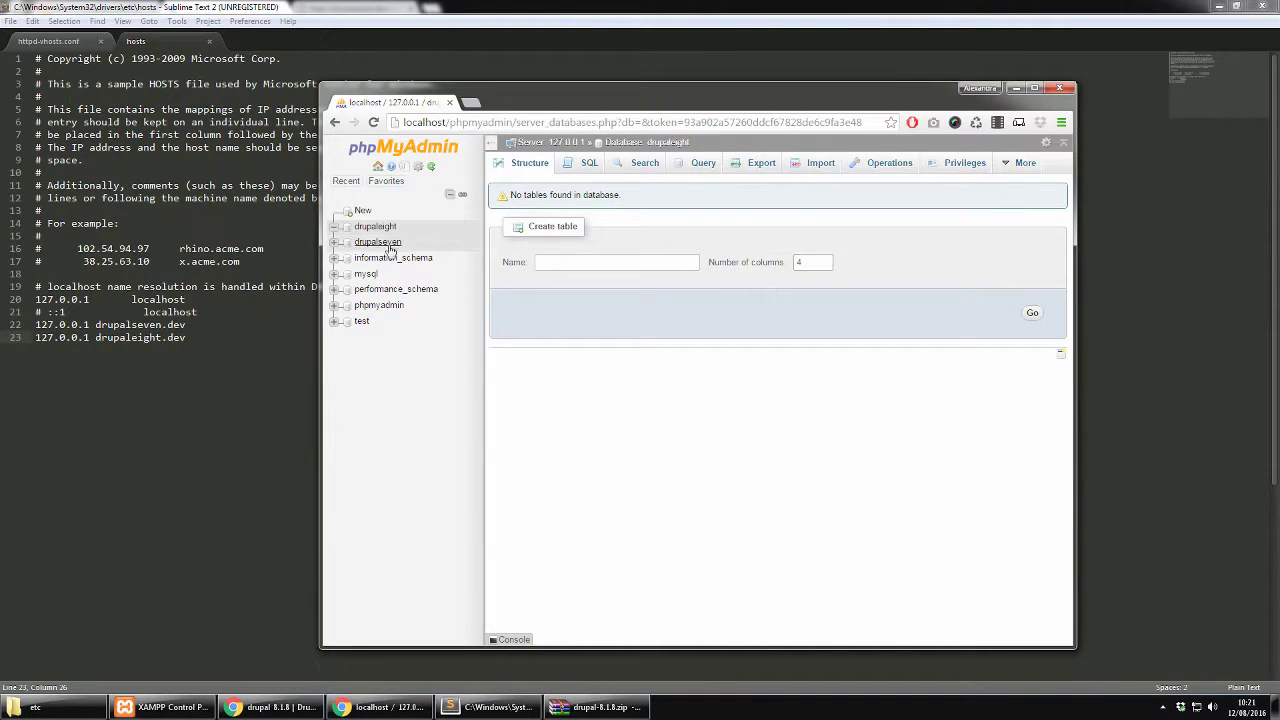
# Confirm in Chrome that drupaleight.dev can't be reached, then return to the hosts file in Sublime Text
pyautogui.click(270, 707)
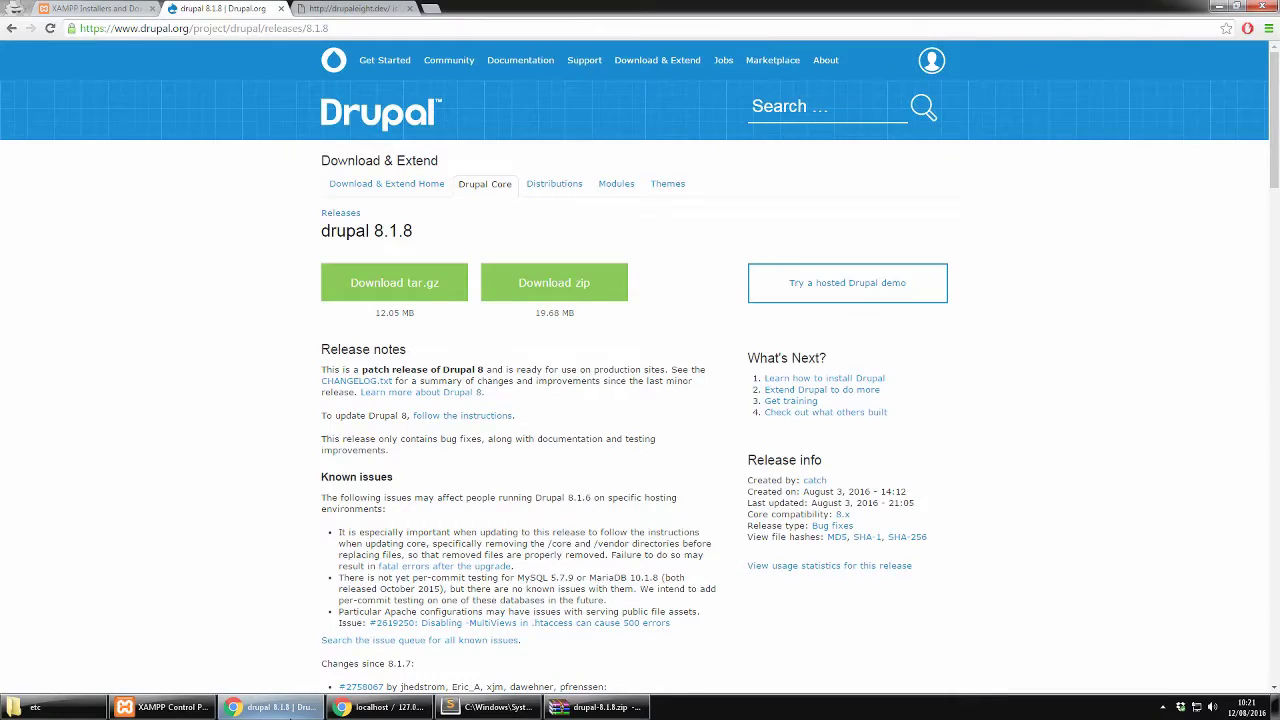
pyautogui.click(342, 8)
pyautogui.moveTo(154, 29); pyautogui.dragTo(78, 36)
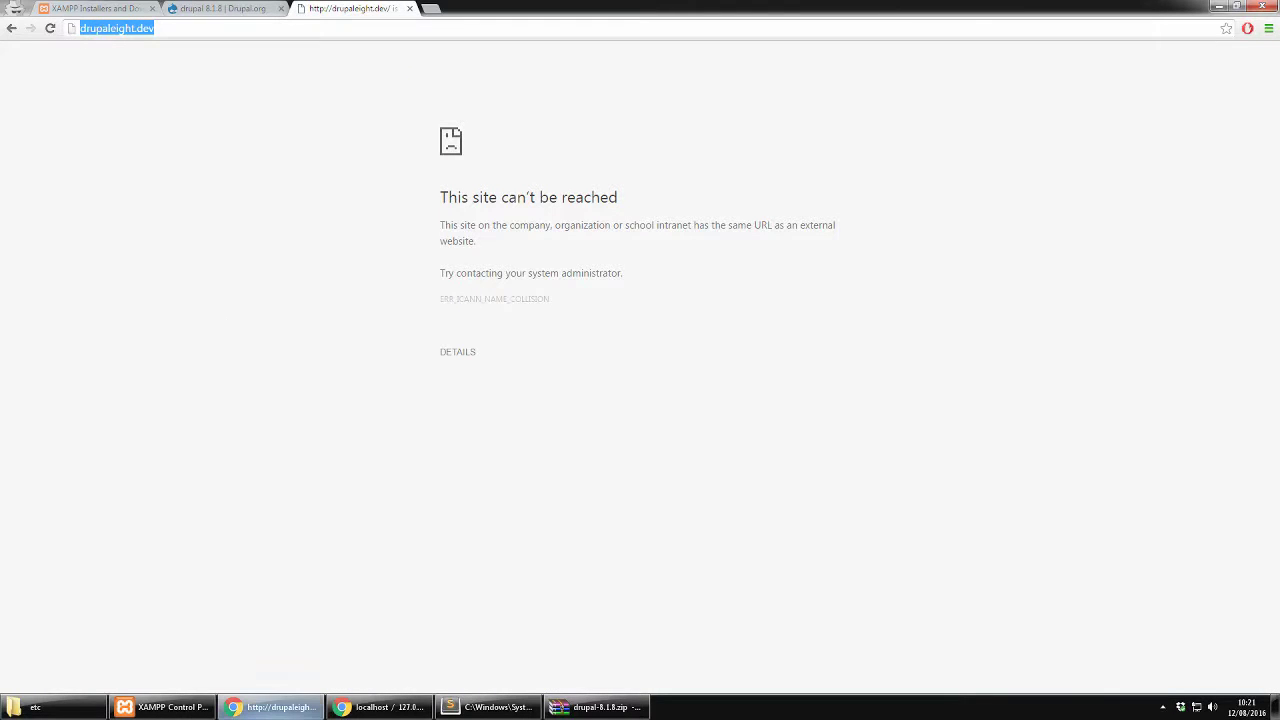
pyautogui.click(467, 713)
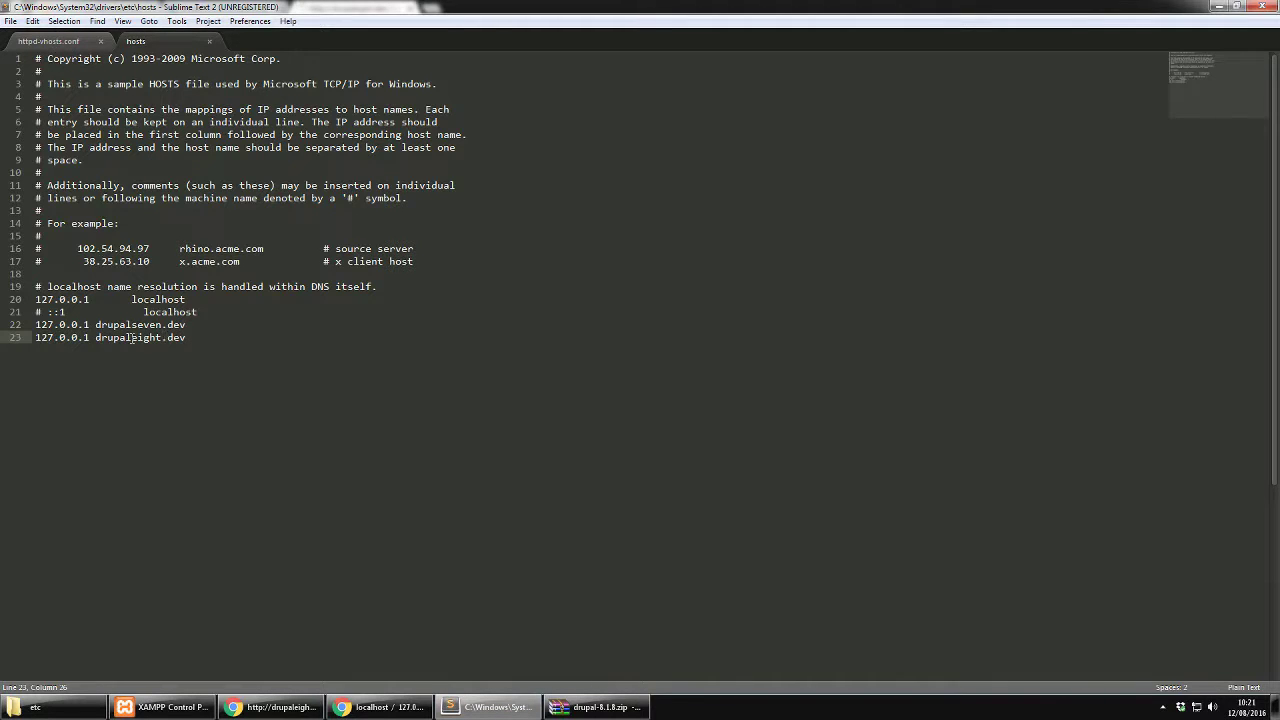
# Switch back to Chrome, now loading the Drupal installer at drupaleight.dev/core/install.php
pyautogui.click(274, 709)
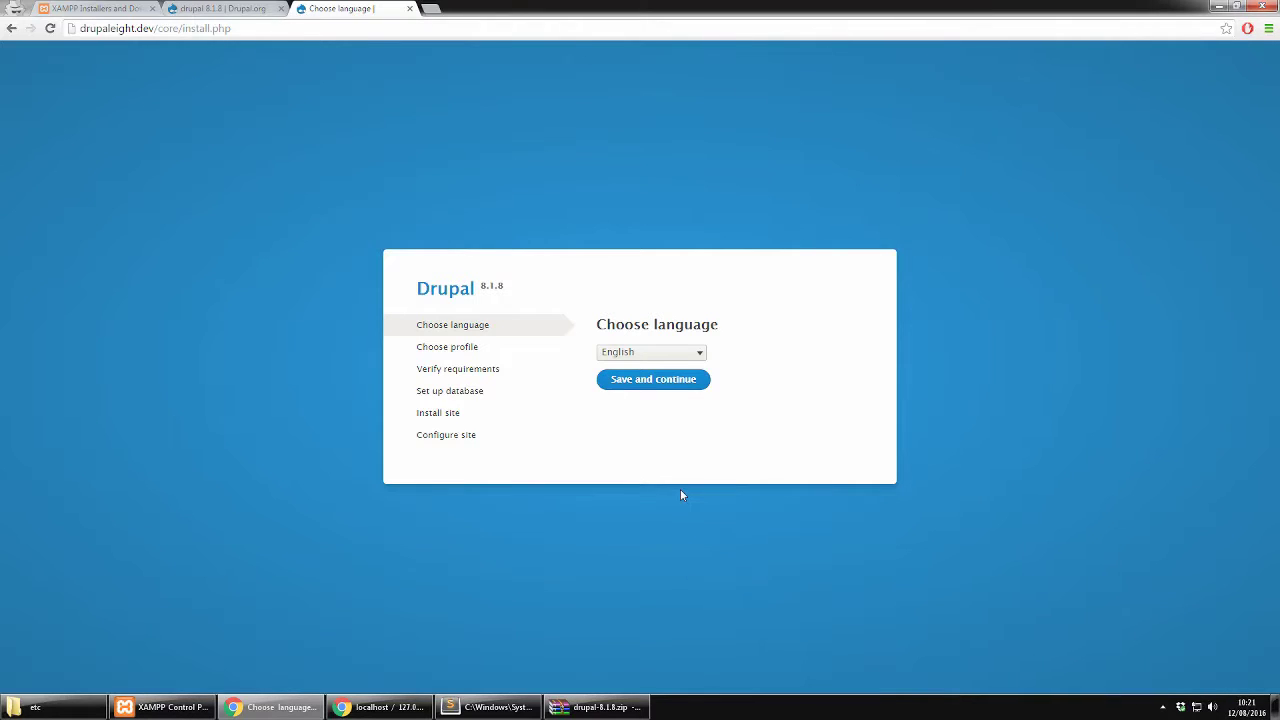
# Choose English and the Standard profile, and continue past the OPcode caching requirements warning
pyautogui.click(653, 381)
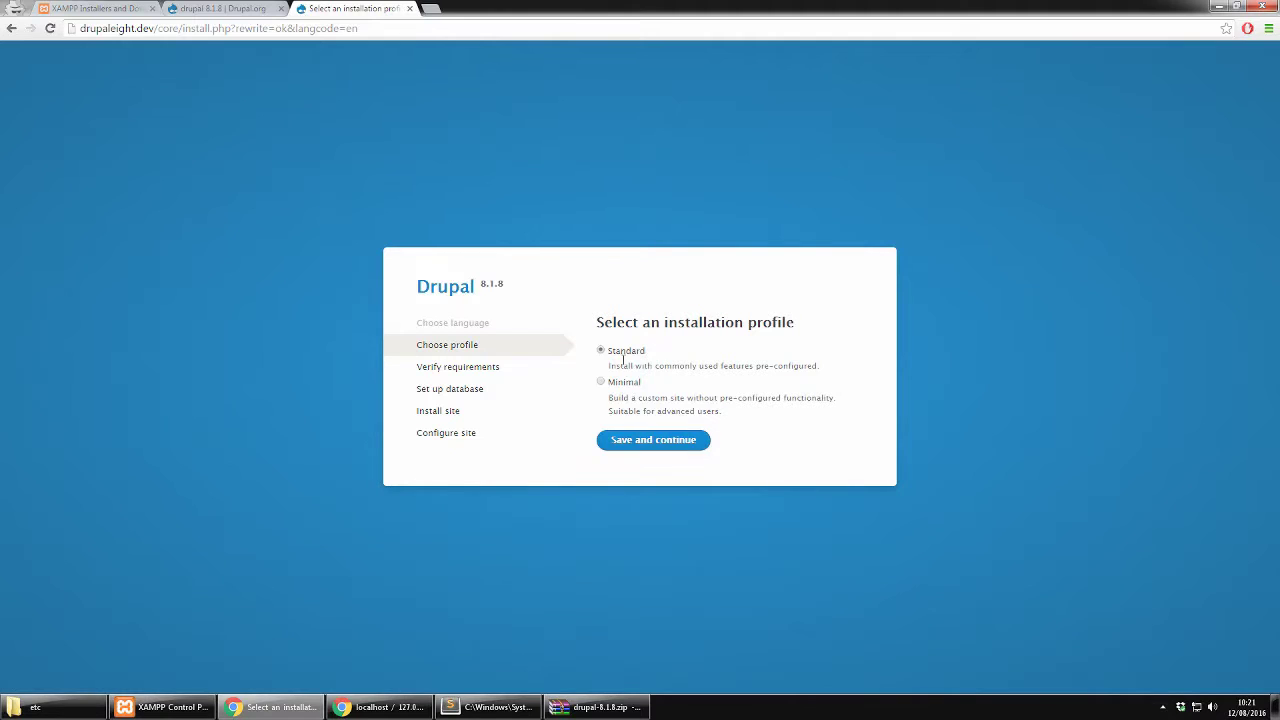
pyautogui.click(692, 443)
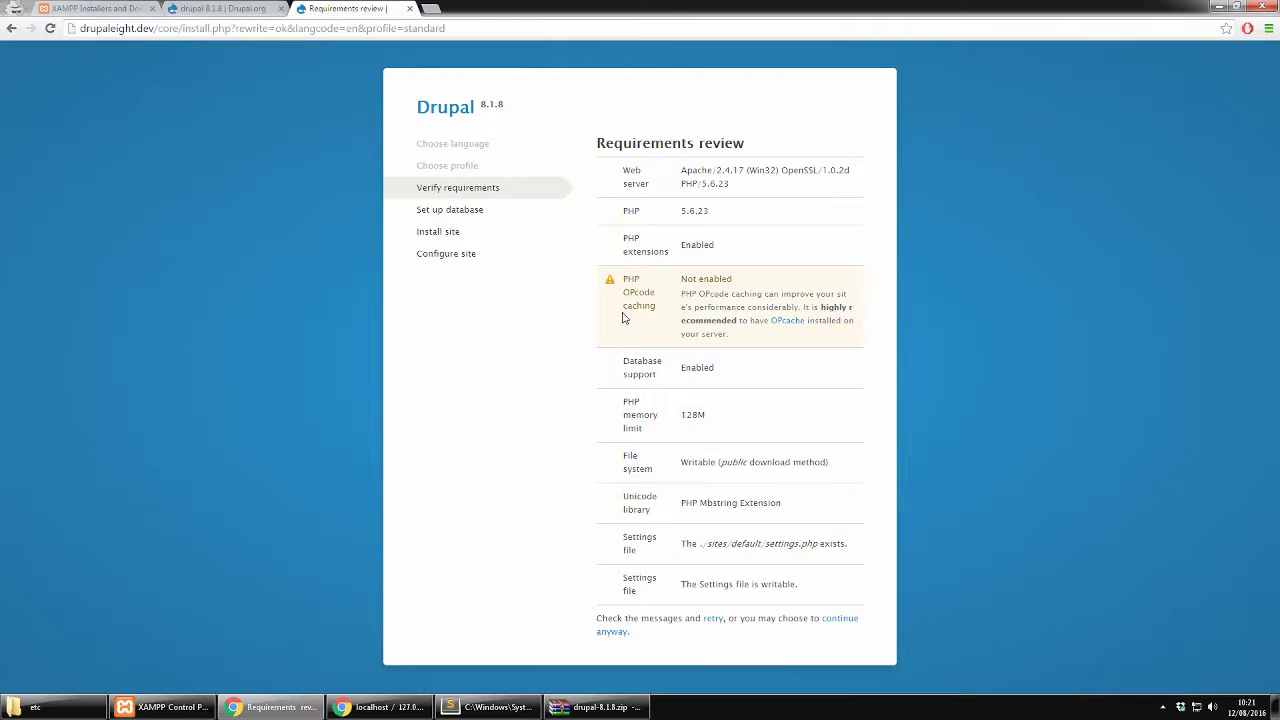
pyautogui.click(845, 625)
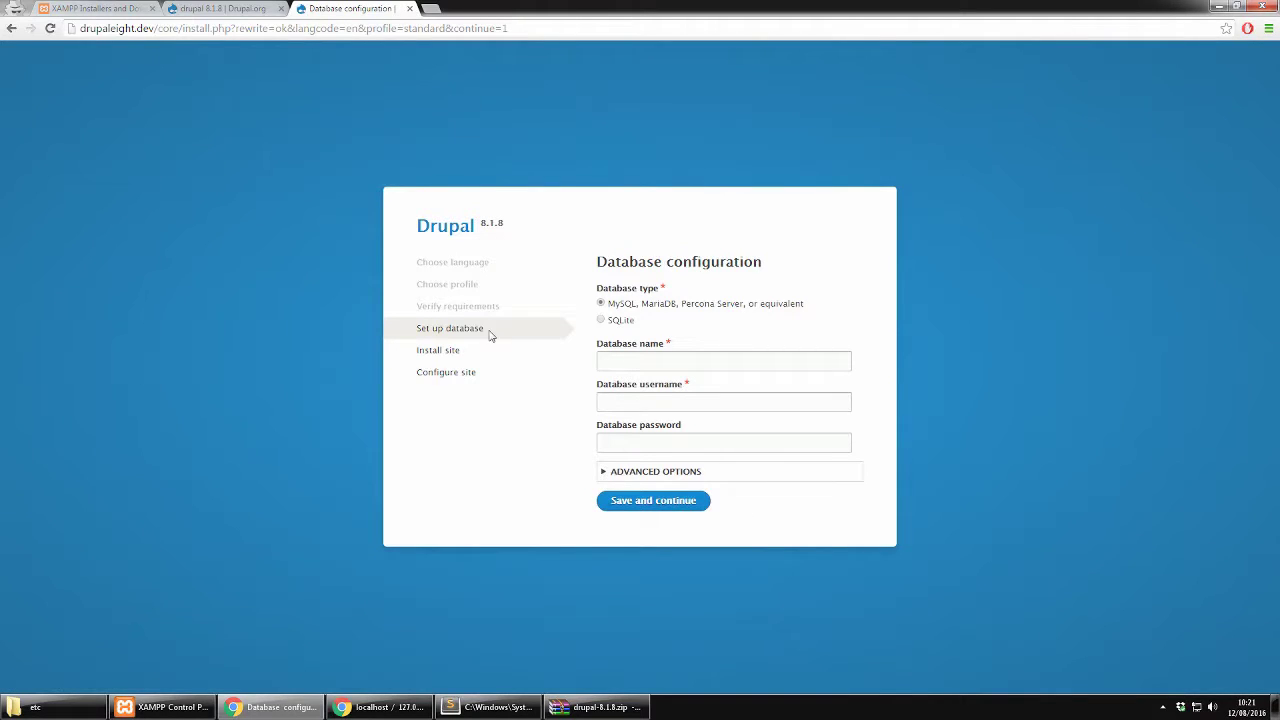
# Submit database name drupaleight, username root and an empty password, which hits a 30-second timeout error
pyautogui.click(656, 360)
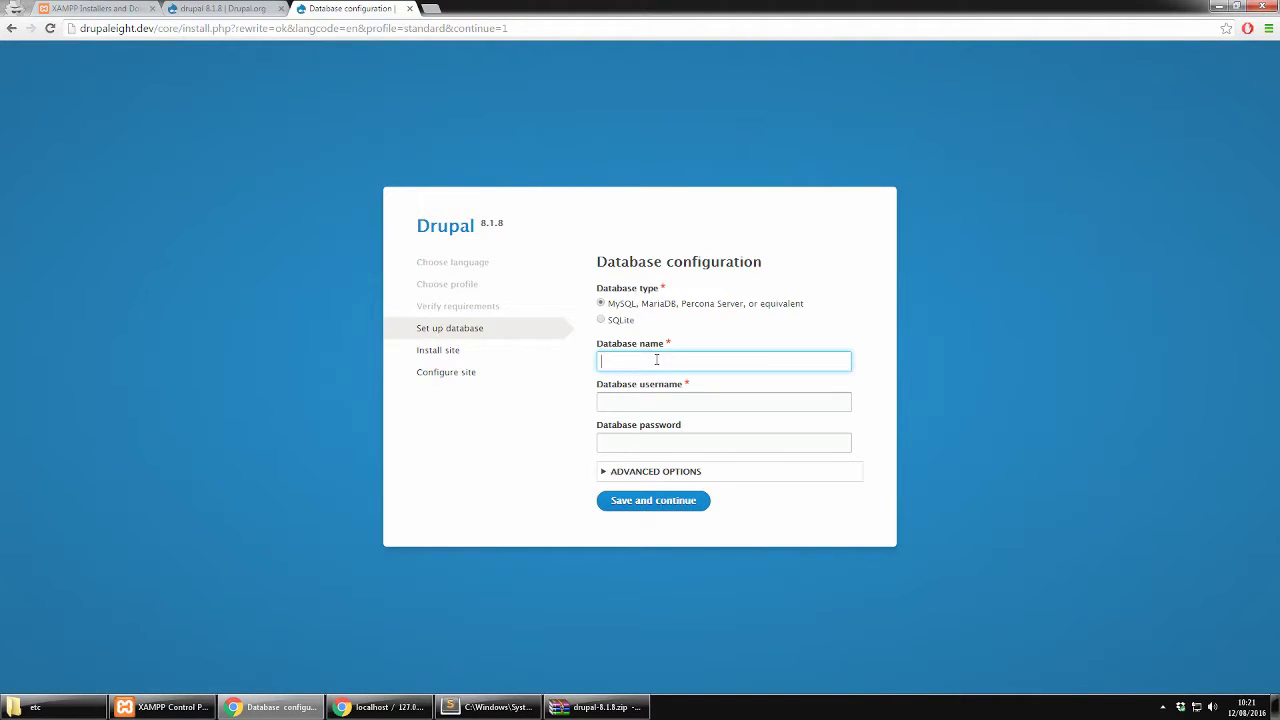
pyautogui.write('drupaleight')
pyautogui.click(647, 402)
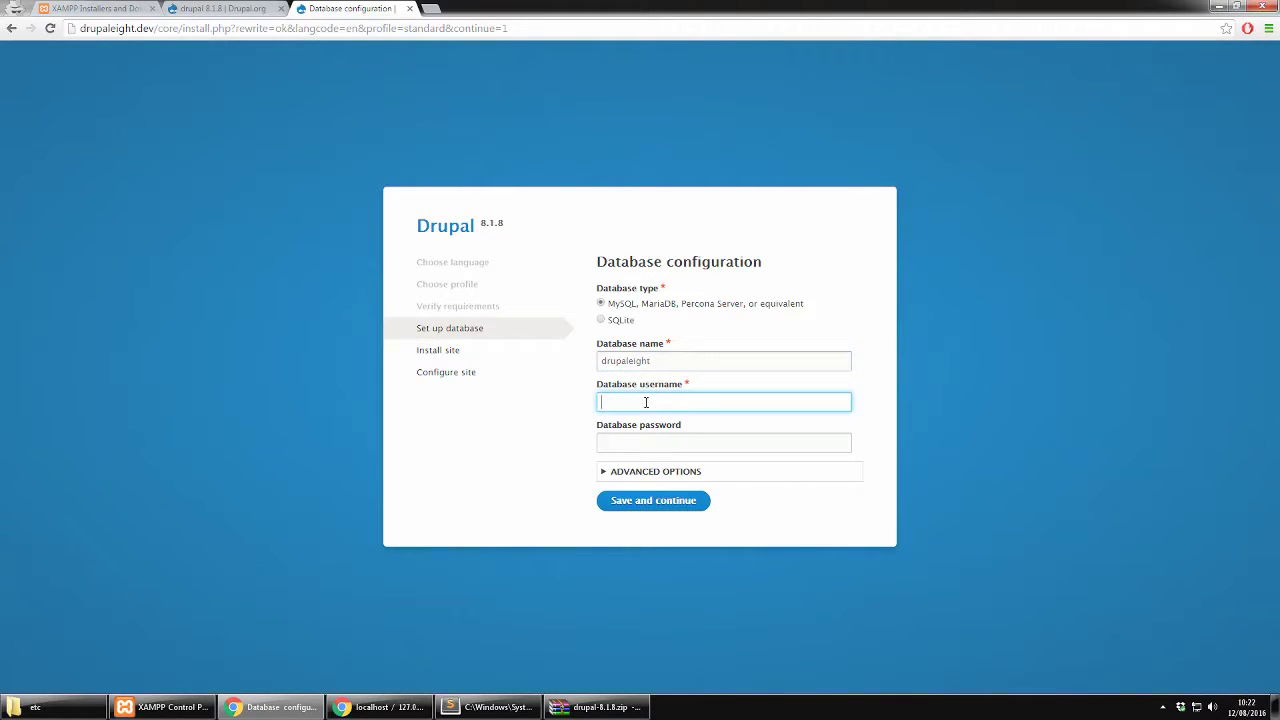
pyautogui.write('root')
pyautogui.click(812, 360)
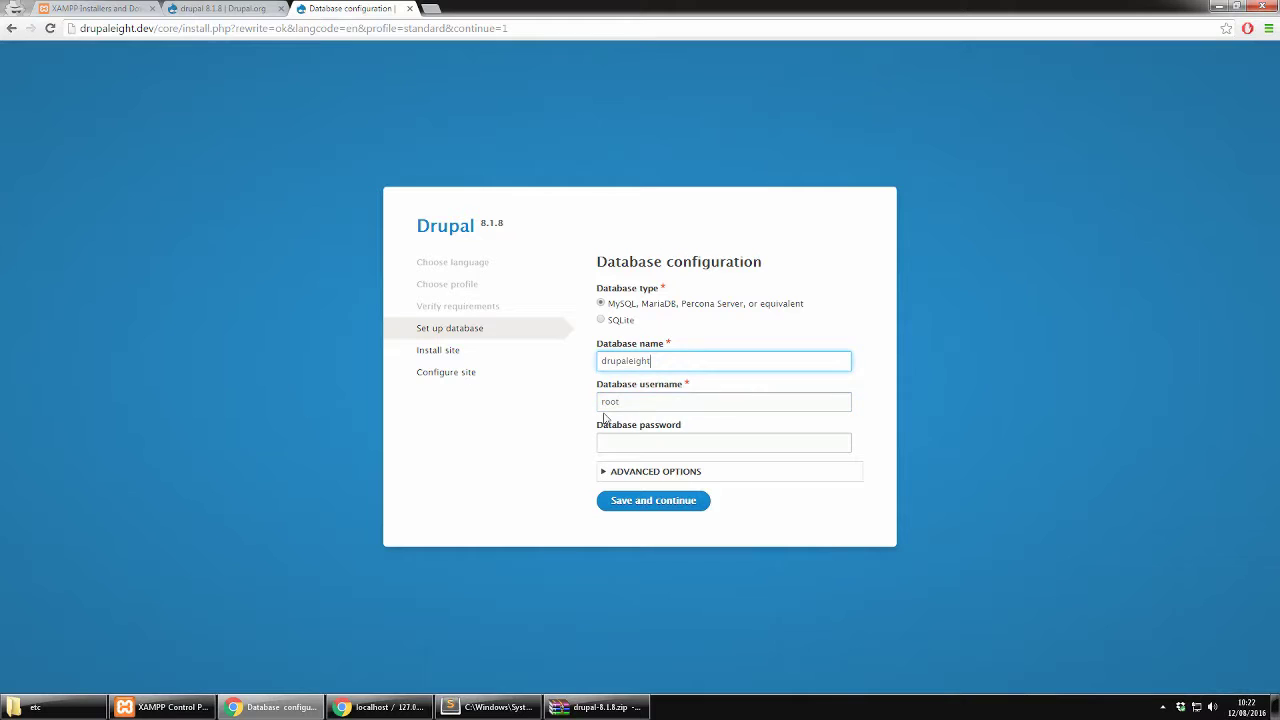
pyautogui.click(605, 443)
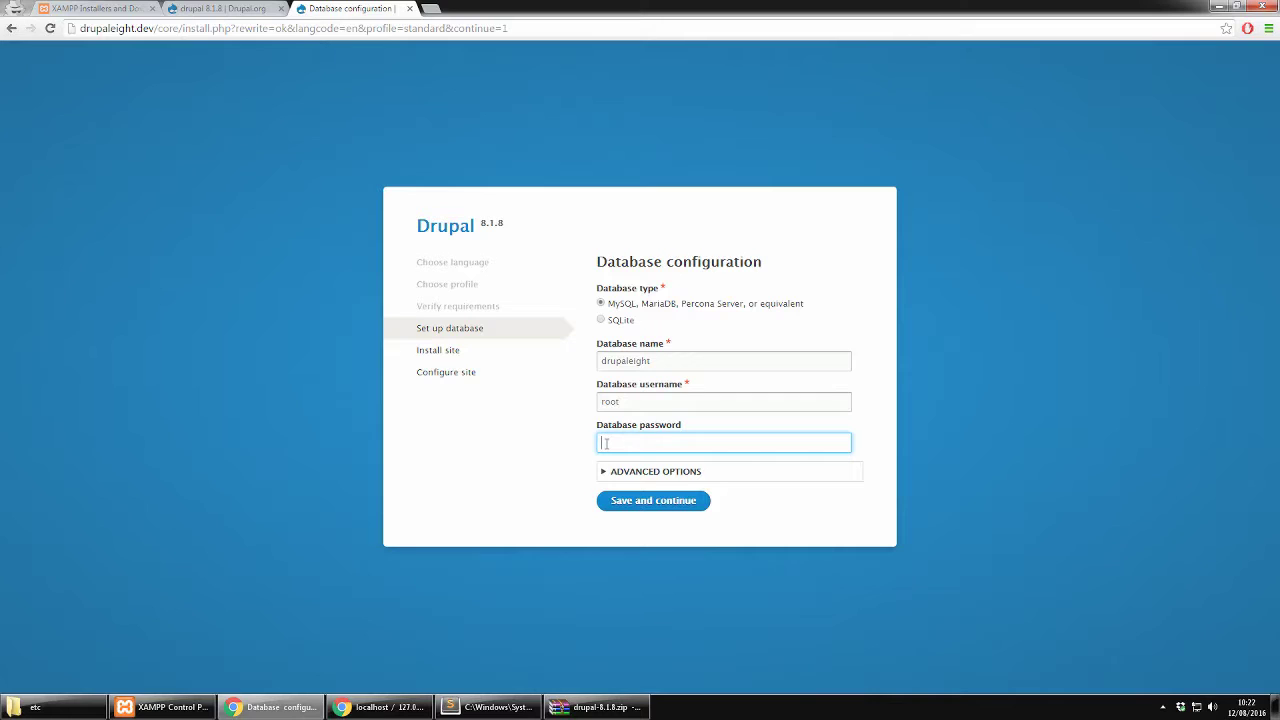
pyautogui.click(645, 502)
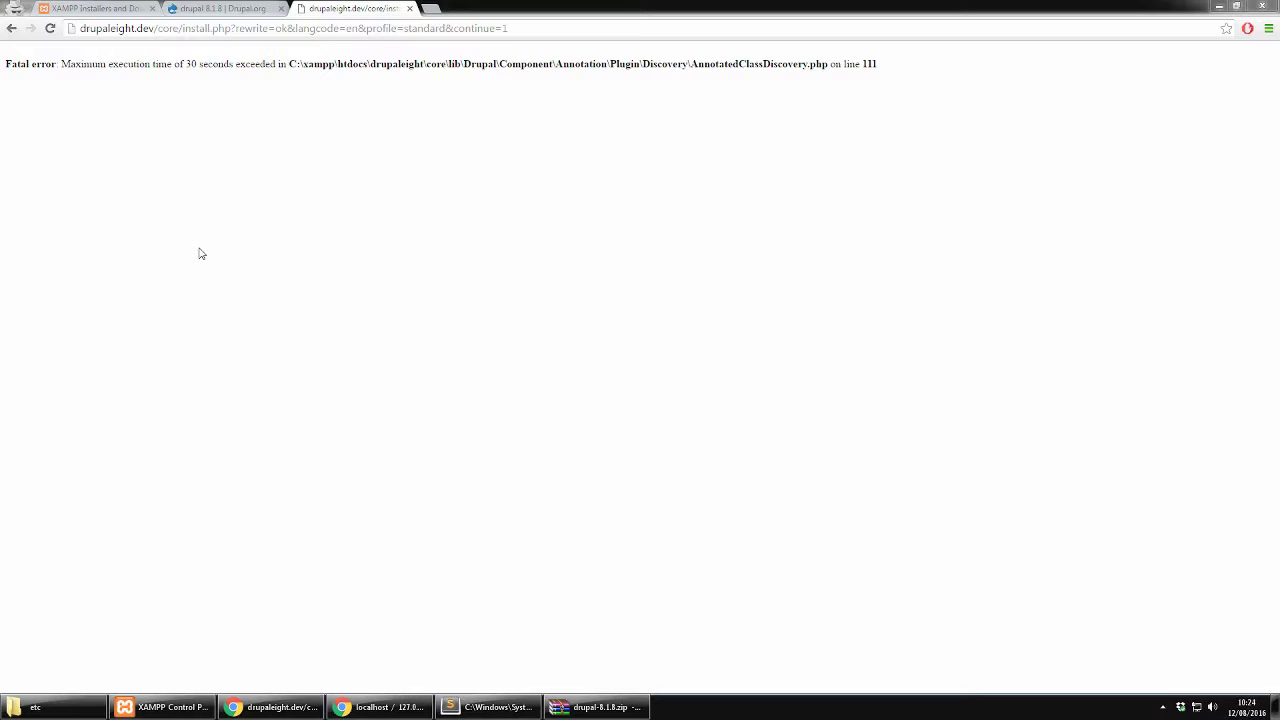
# Open php.ini from Apache's Config menu in XAMPP Control Panel
pyautogui.click(185, 702)
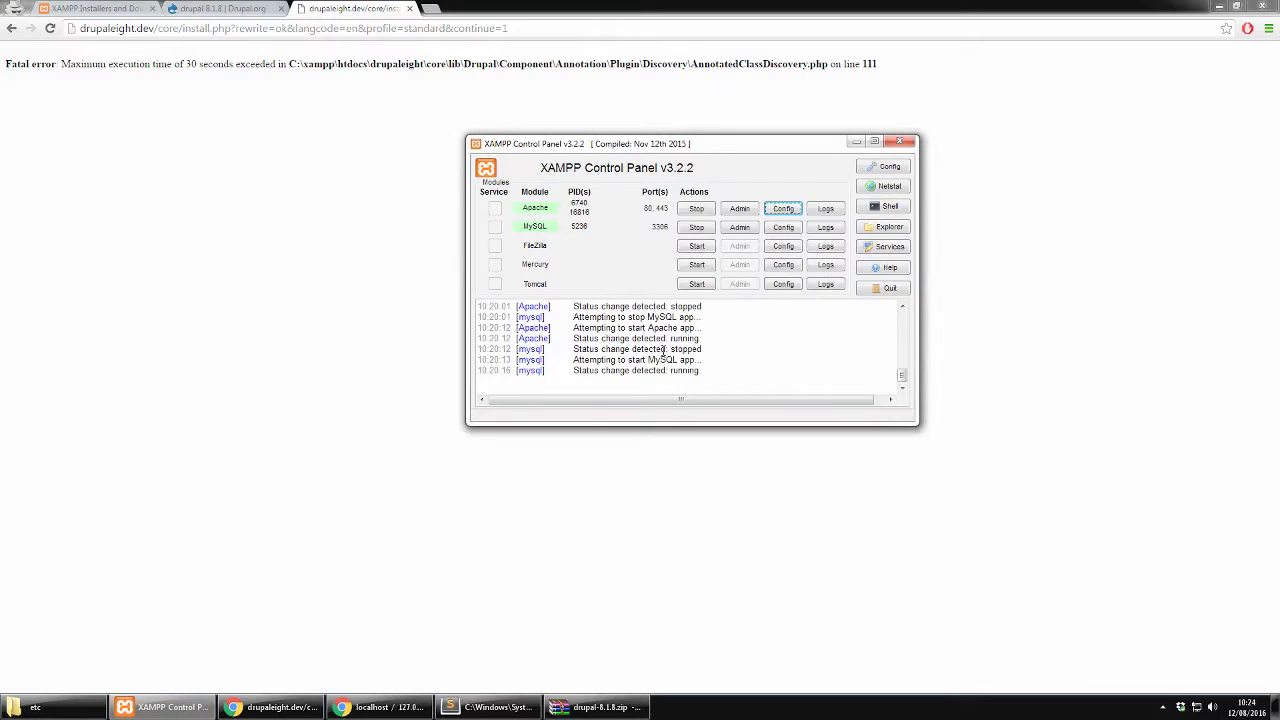
pyautogui.click(778, 210)
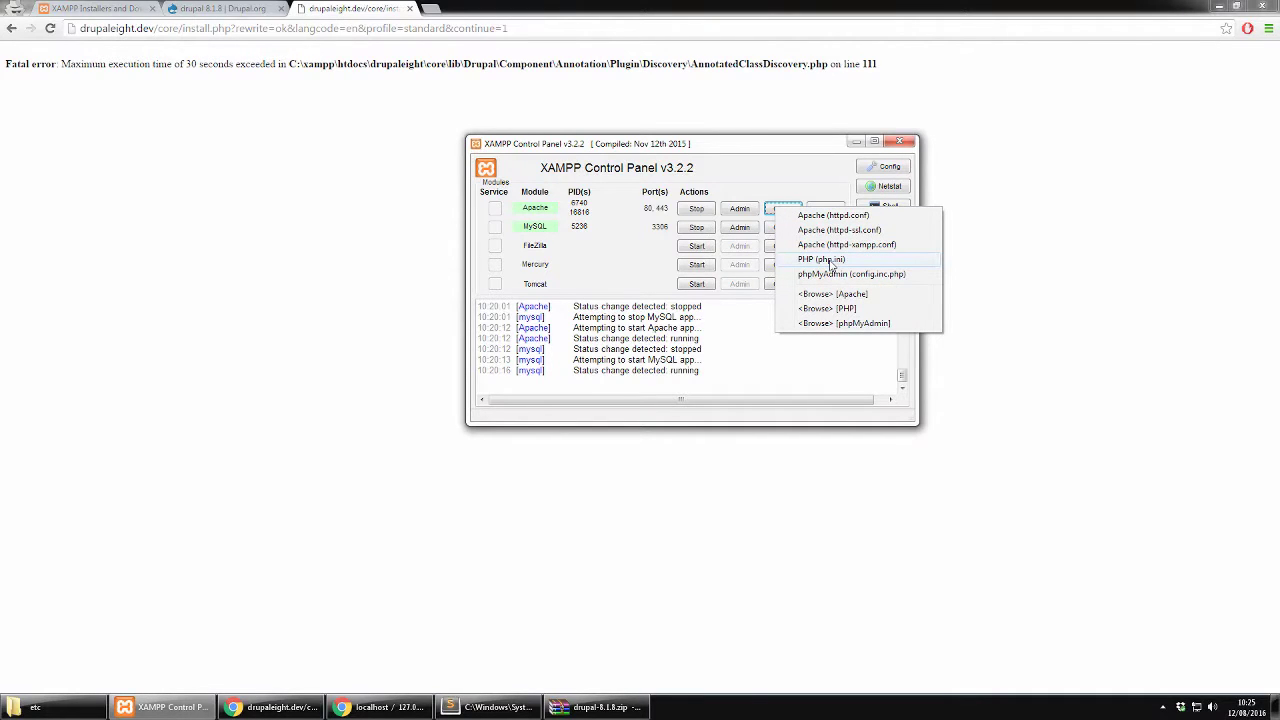
pyautogui.click(830, 262)
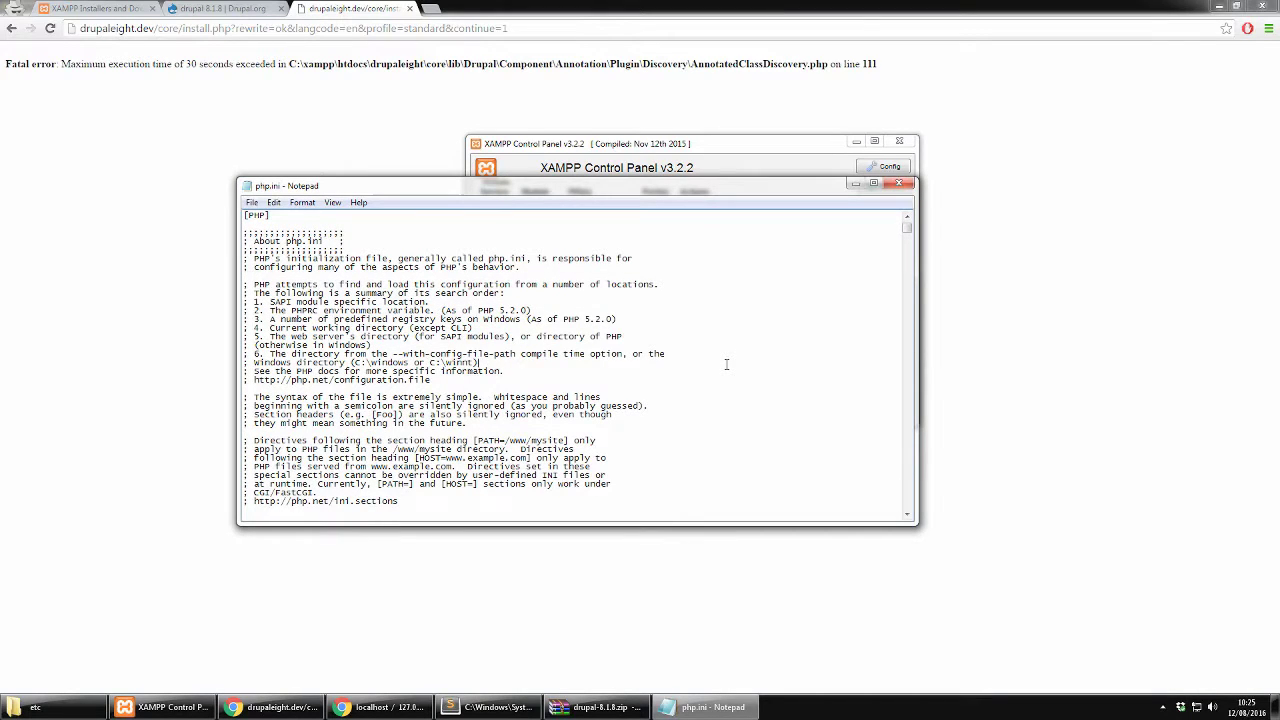
# Find max_execution_time in php.ini and change it from 30 to 300
pyautogui.hotkey('ctrl', 'f')
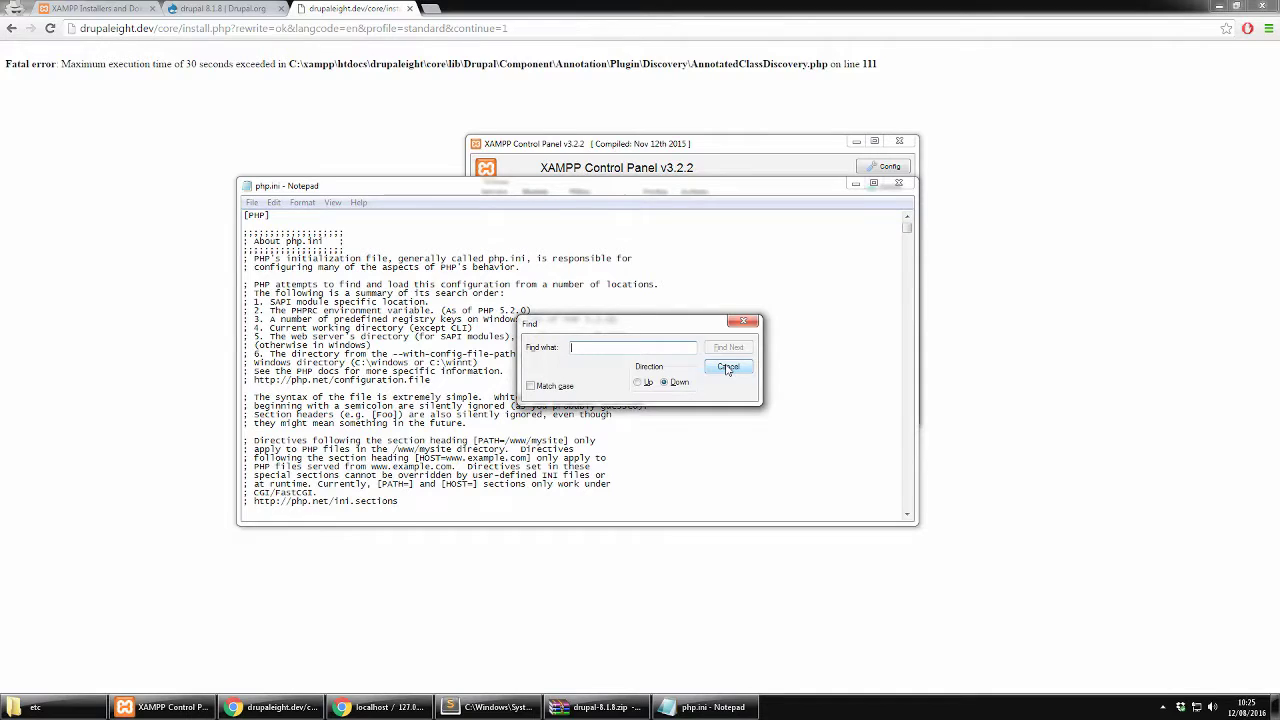
pyautogui.write('max')
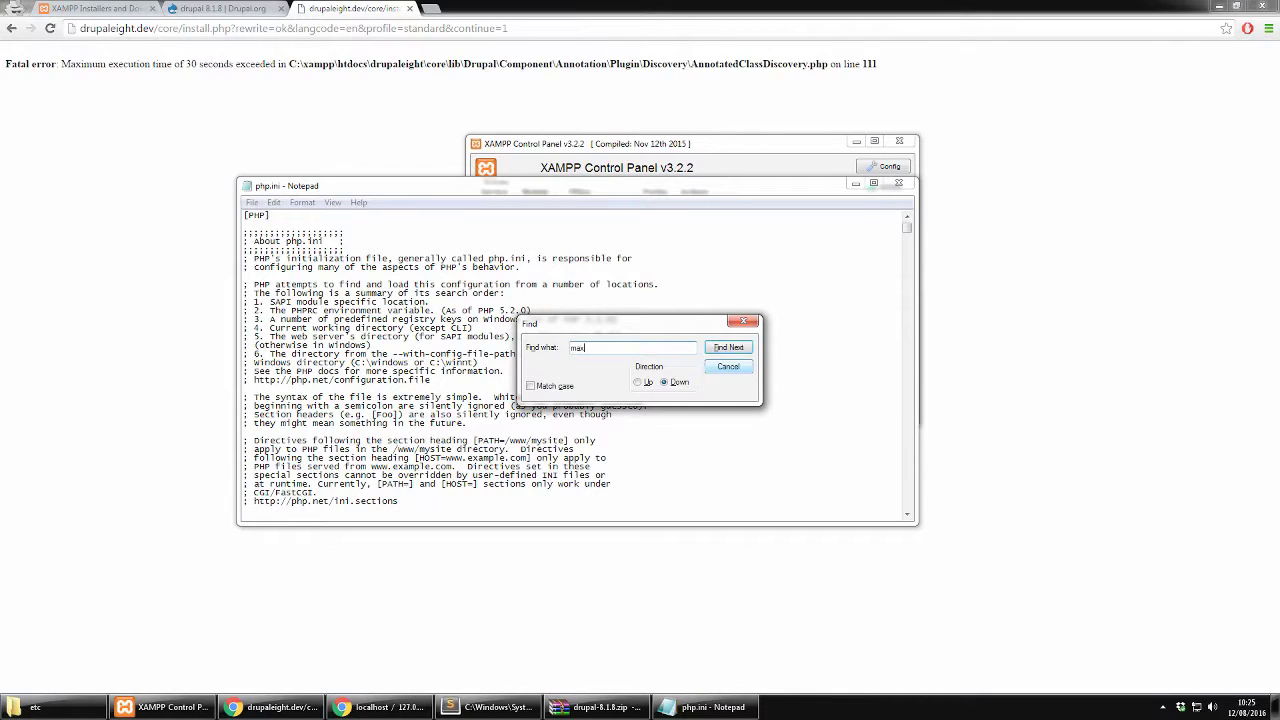
pyautogui.press('Return')
pyautogui.press('Return')
pyautogui.press('Return')
pyautogui.press('Return')
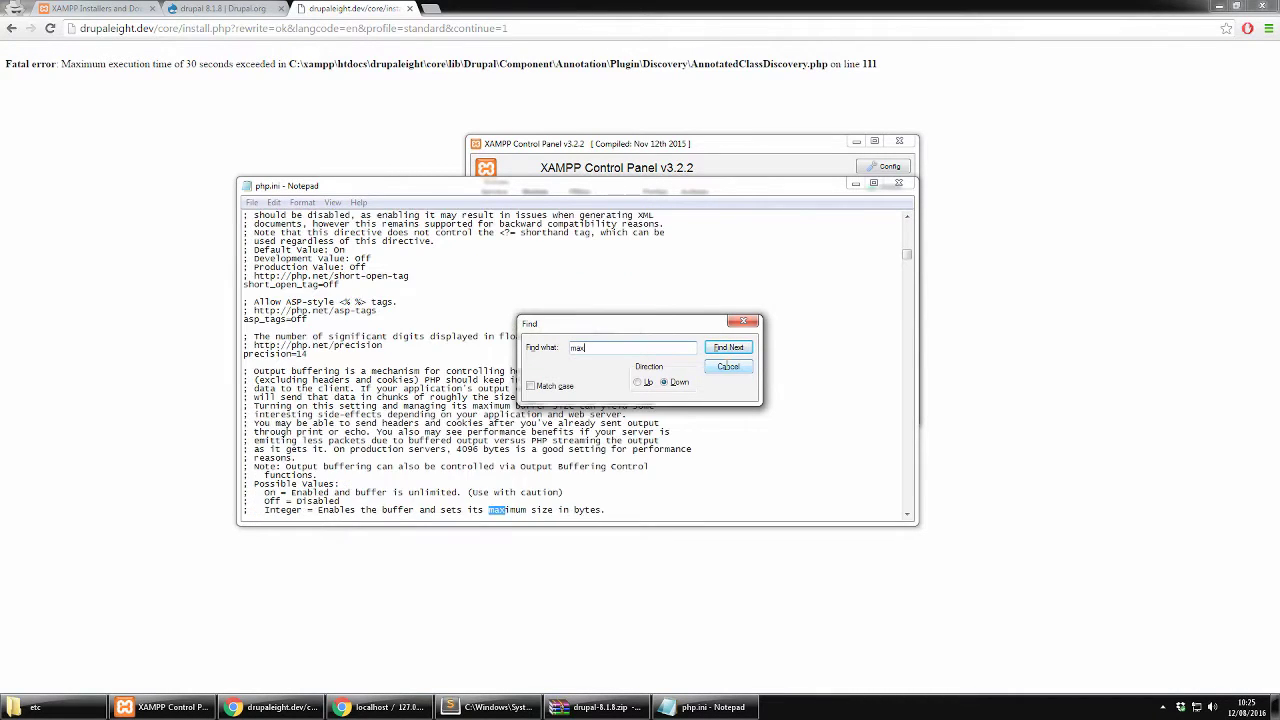
pyautogui.press('Return')
pyautogui.press('Return')
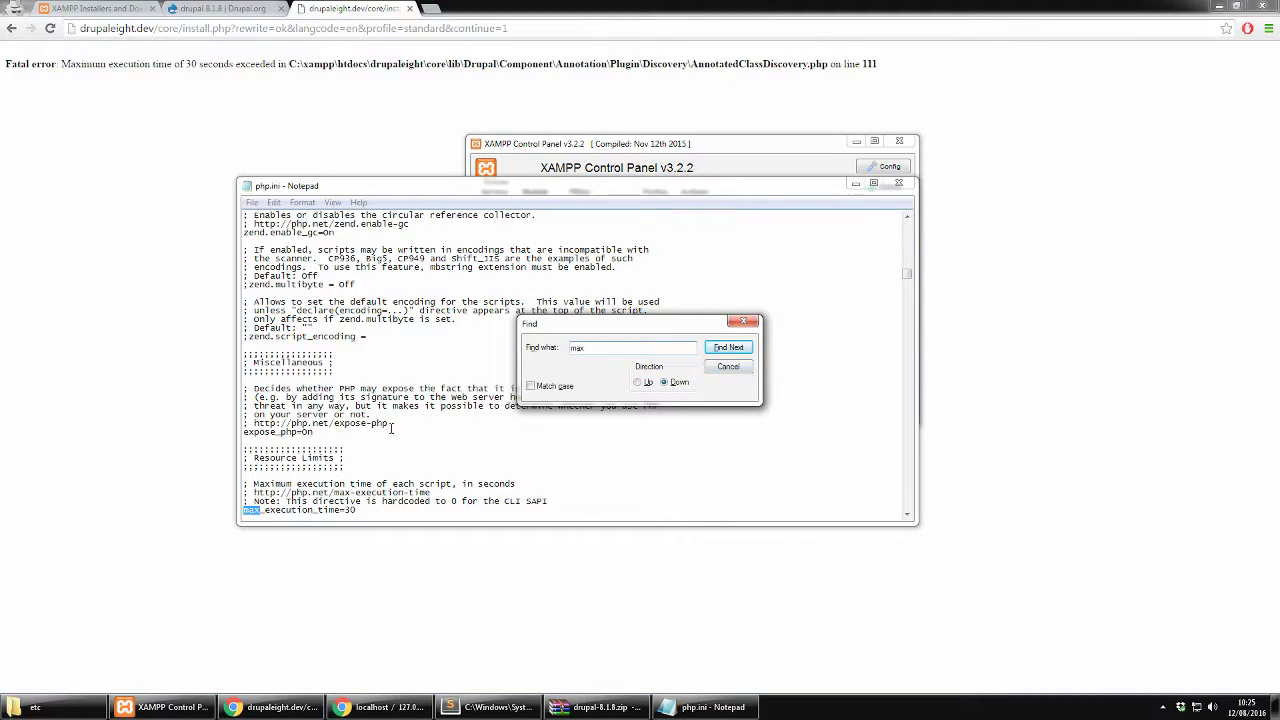
pyautogui.click(372, 510)
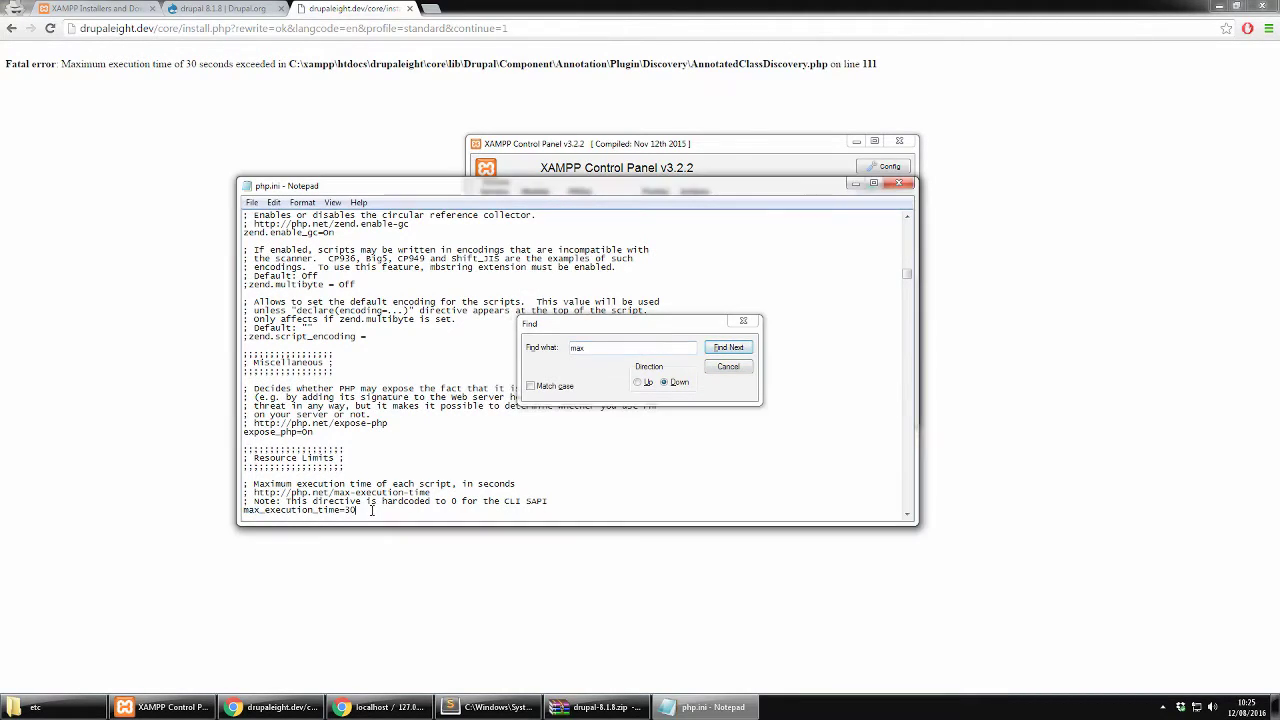
pyautogui.write('0')
pyautogui.click(743, 321)
# Close php.ini, stop and restart Apache, then reload the failed install page in Chrome
pyautogui.click(904, 182)
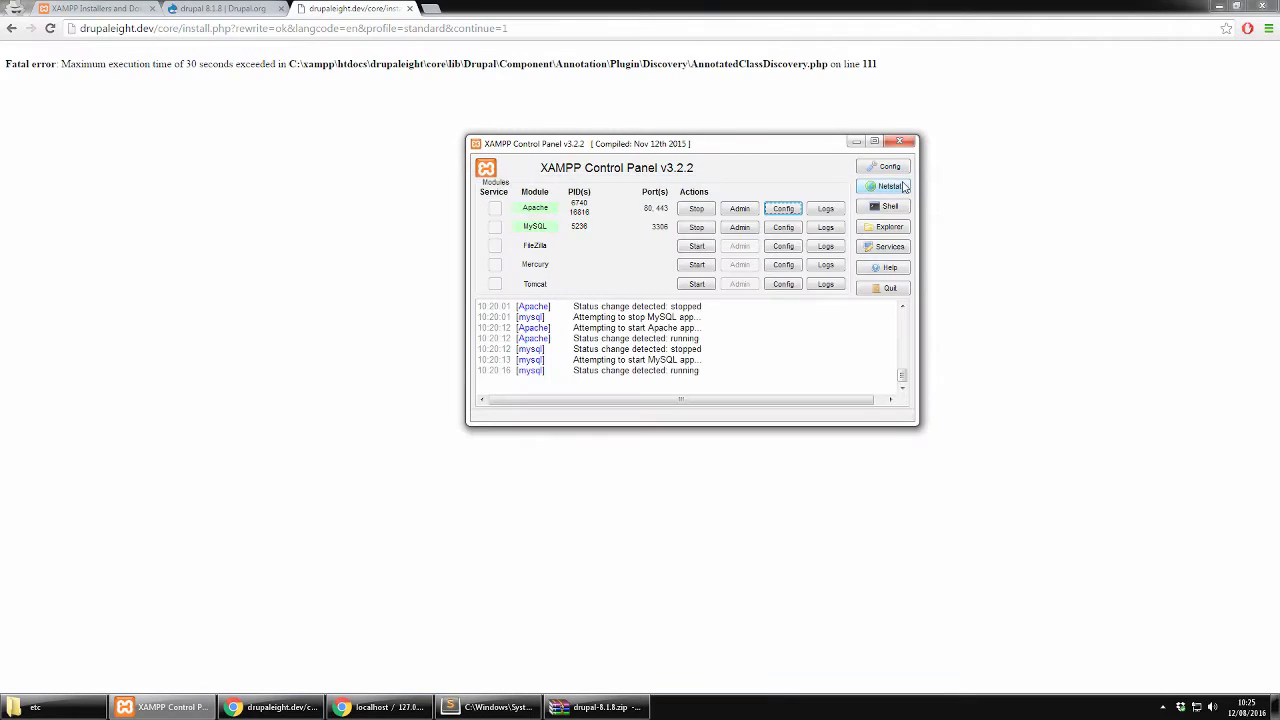
pyautogui.click(695, 209)
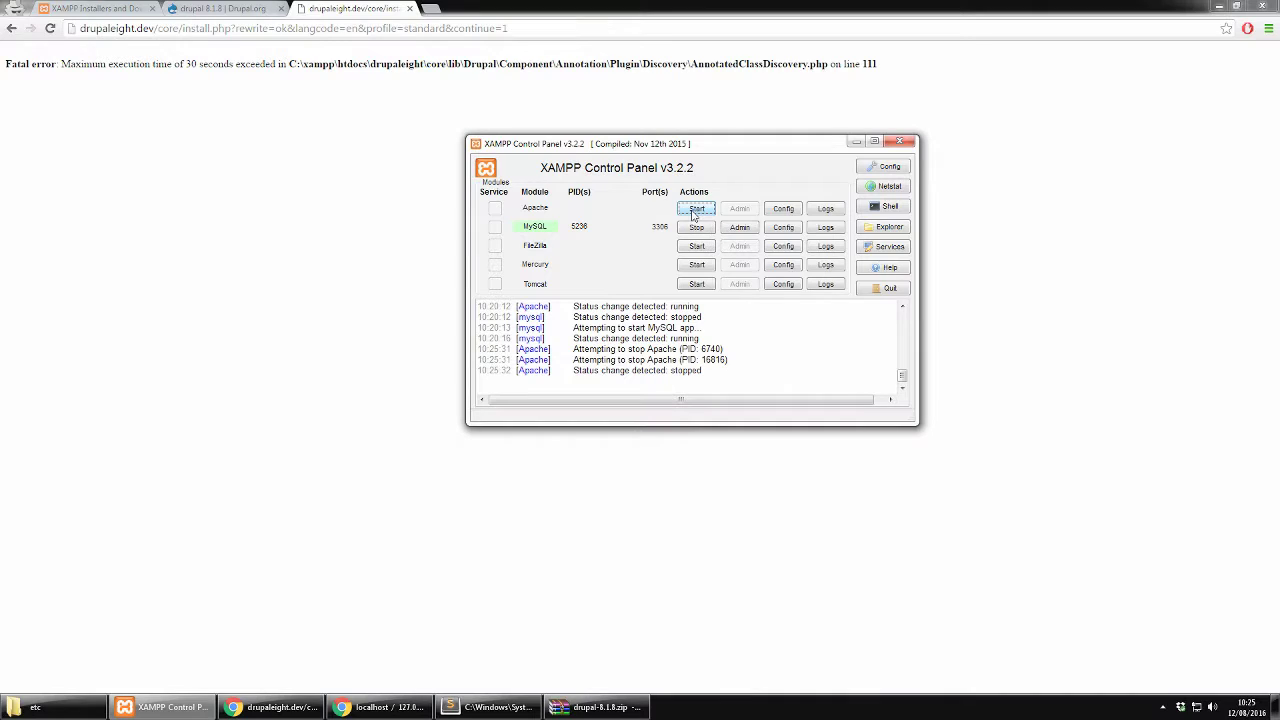
pyautogui.click(694, 212)
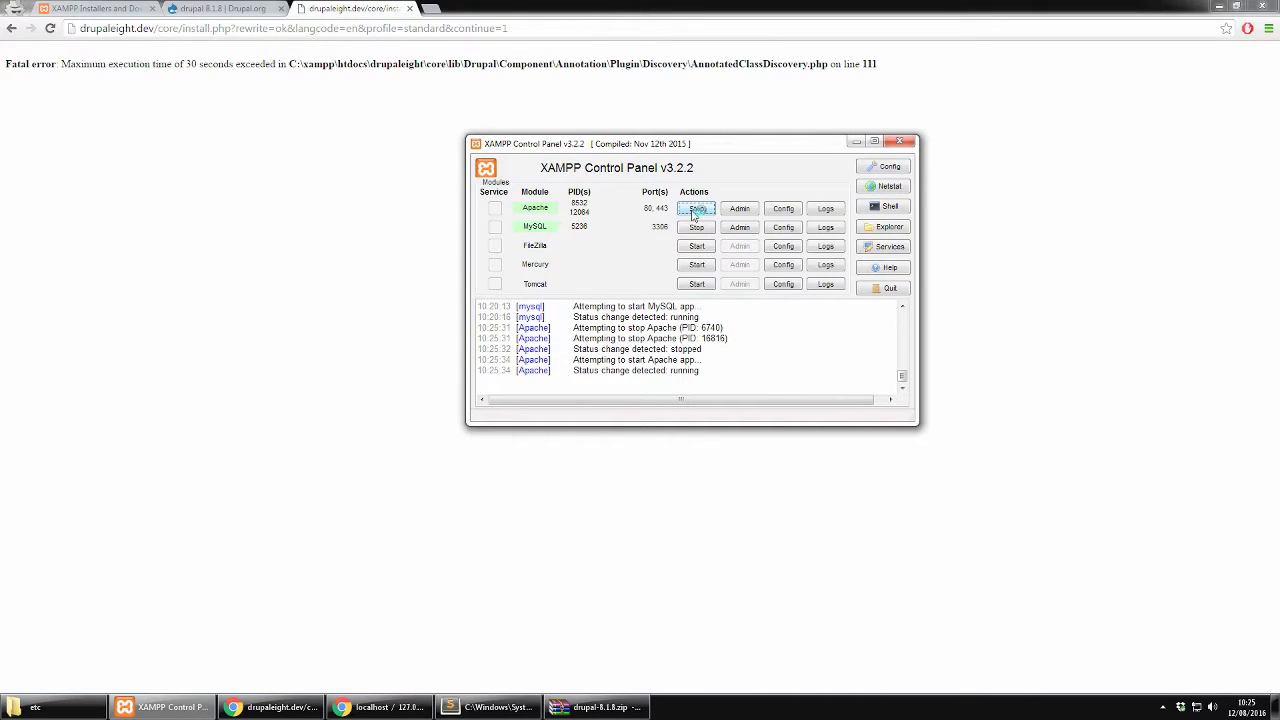
pyautogui.click(330, 345)
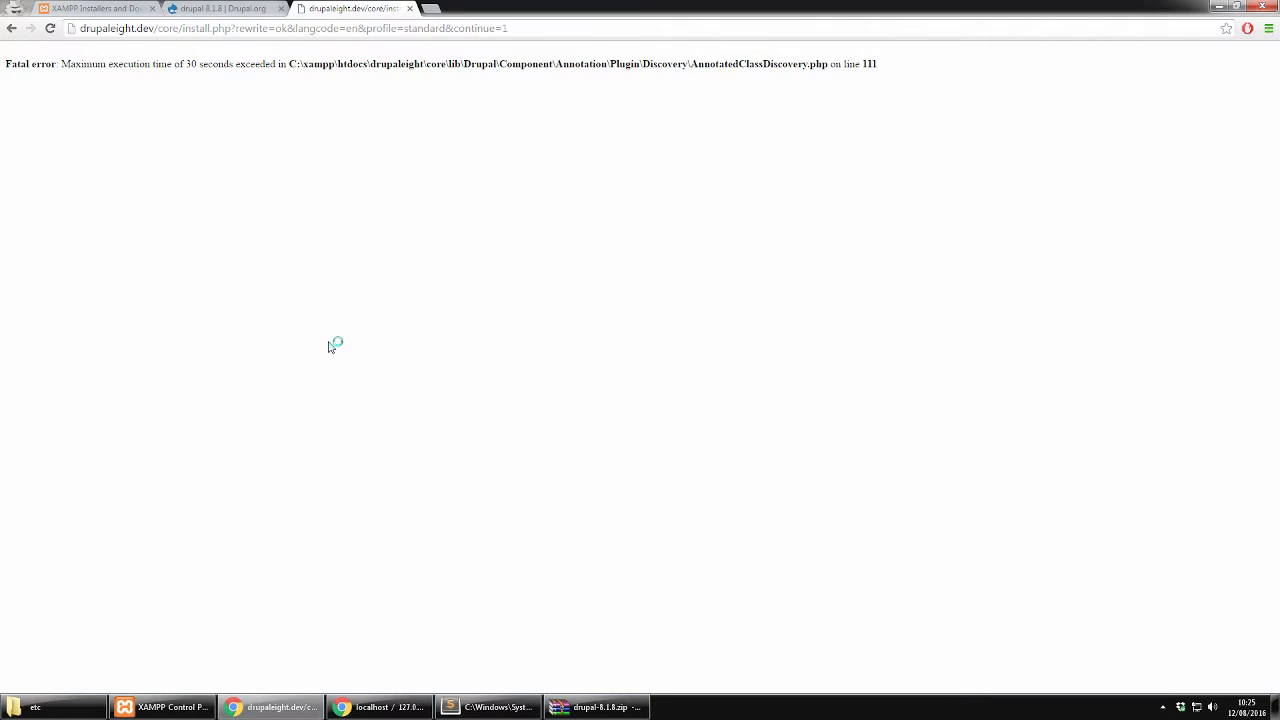
pyautogui.click(50, 29)
# Confirm the form resubmission so the installer runs all 40 tasks through to Configure site
pyautogui.click(695, 126)
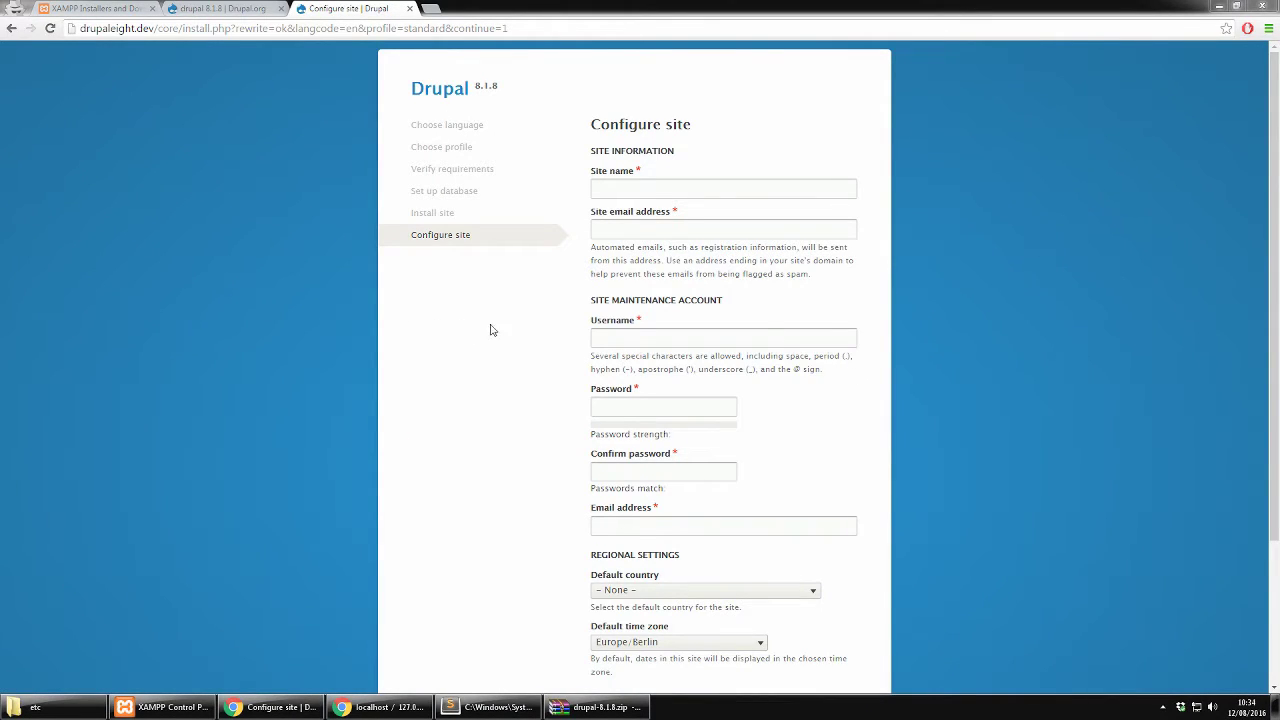
# Enter site name 'Drupal 8', the site e-mail address, maintenance username admin and the account password
pyautogui.click(648, 197)
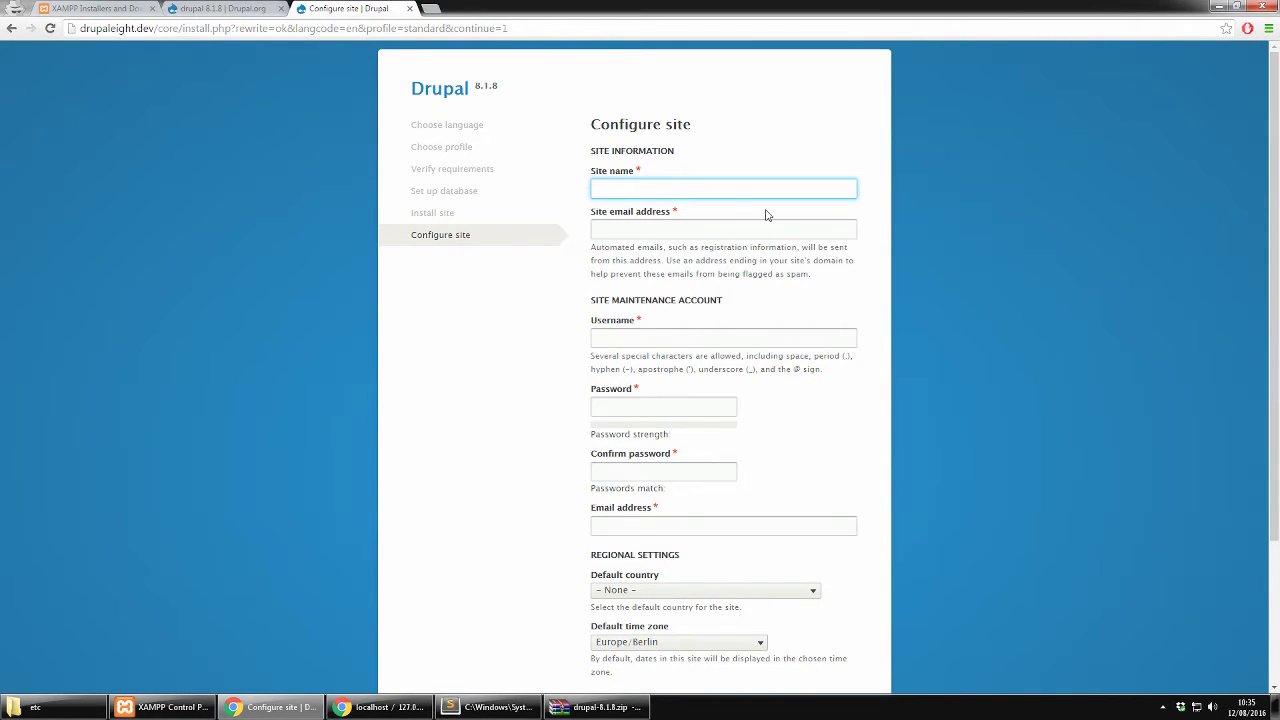
pyautogui.write('Dru')
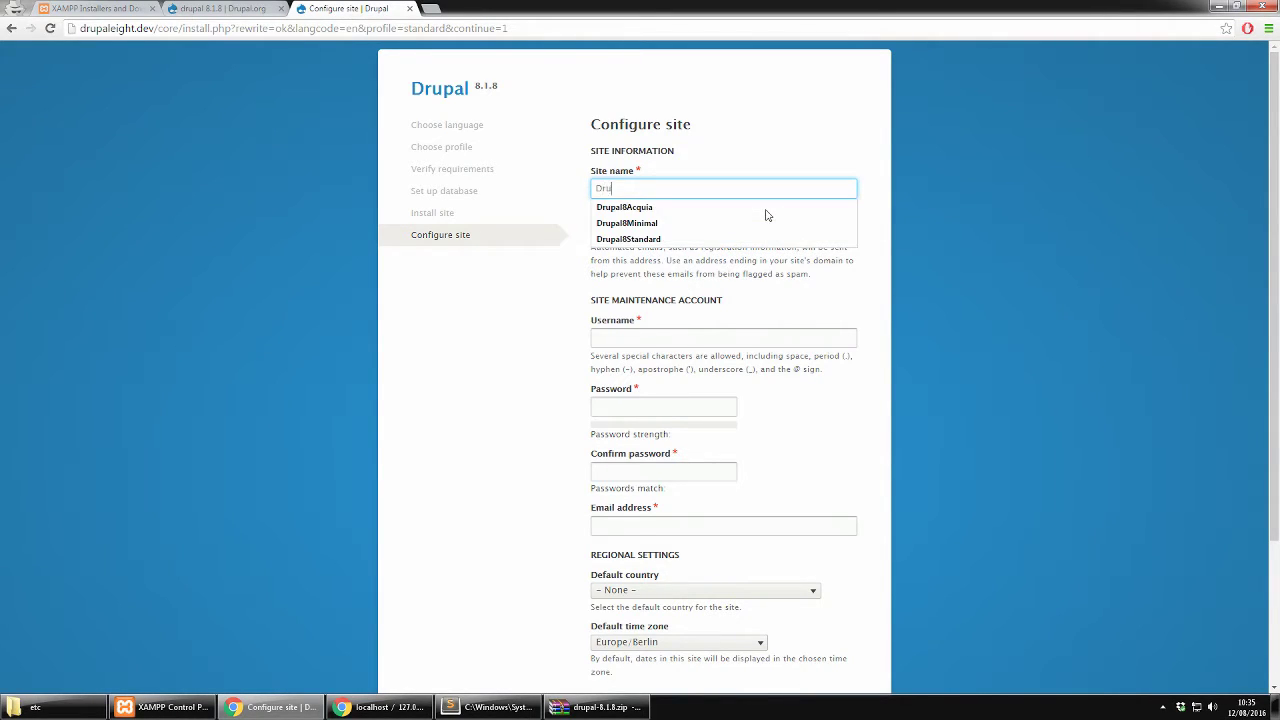
pyautogui.write('pal 8')
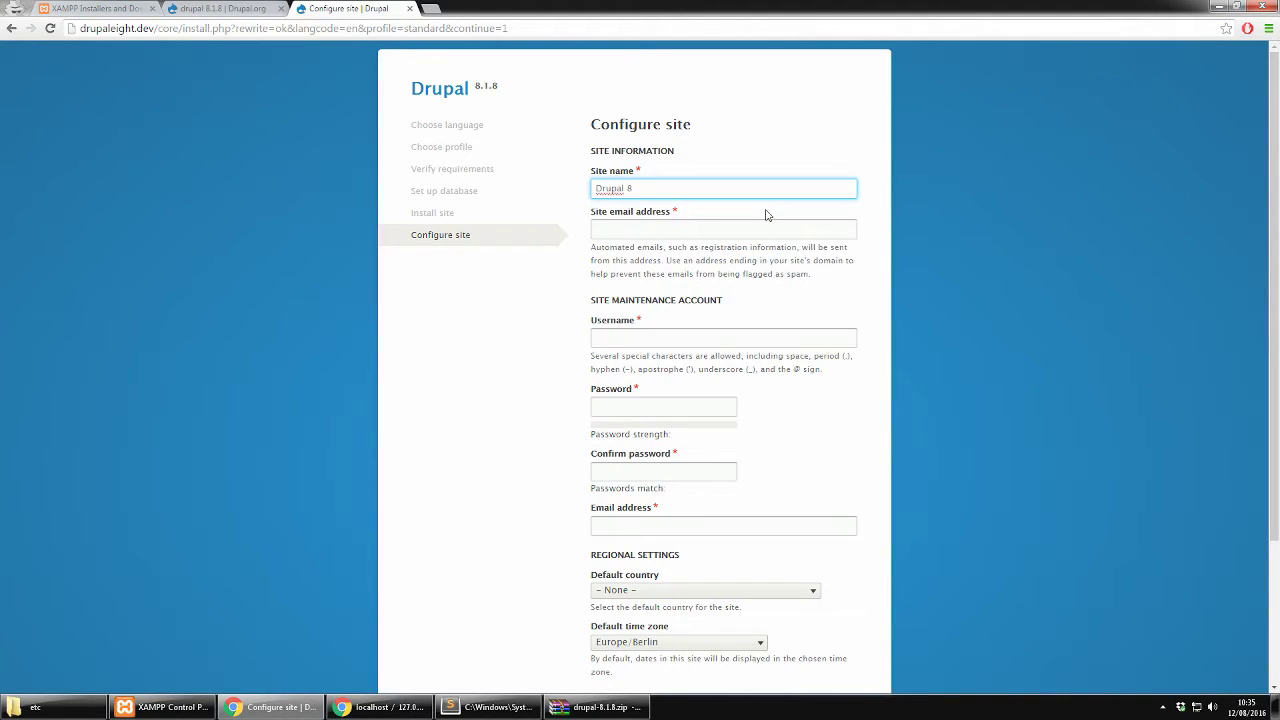
pyautogui.click(722, 226)
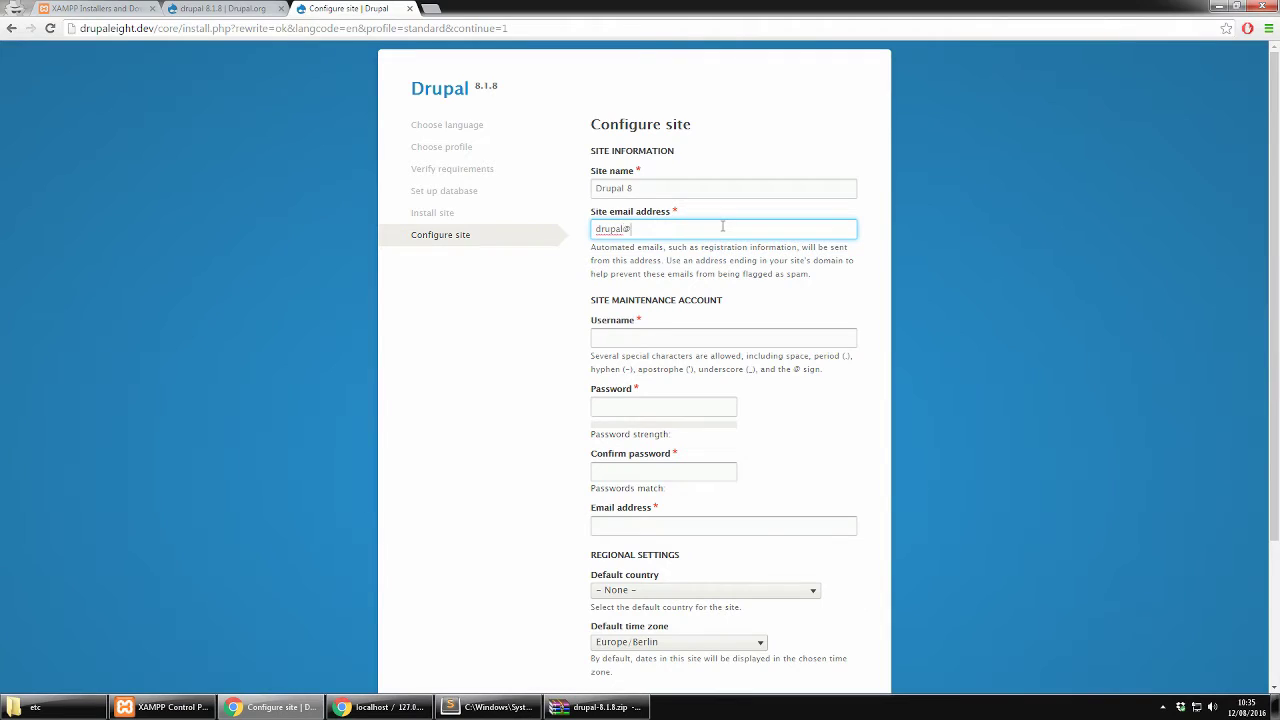
pyautogui.click(710, 336)
pyautogui.write('admin')
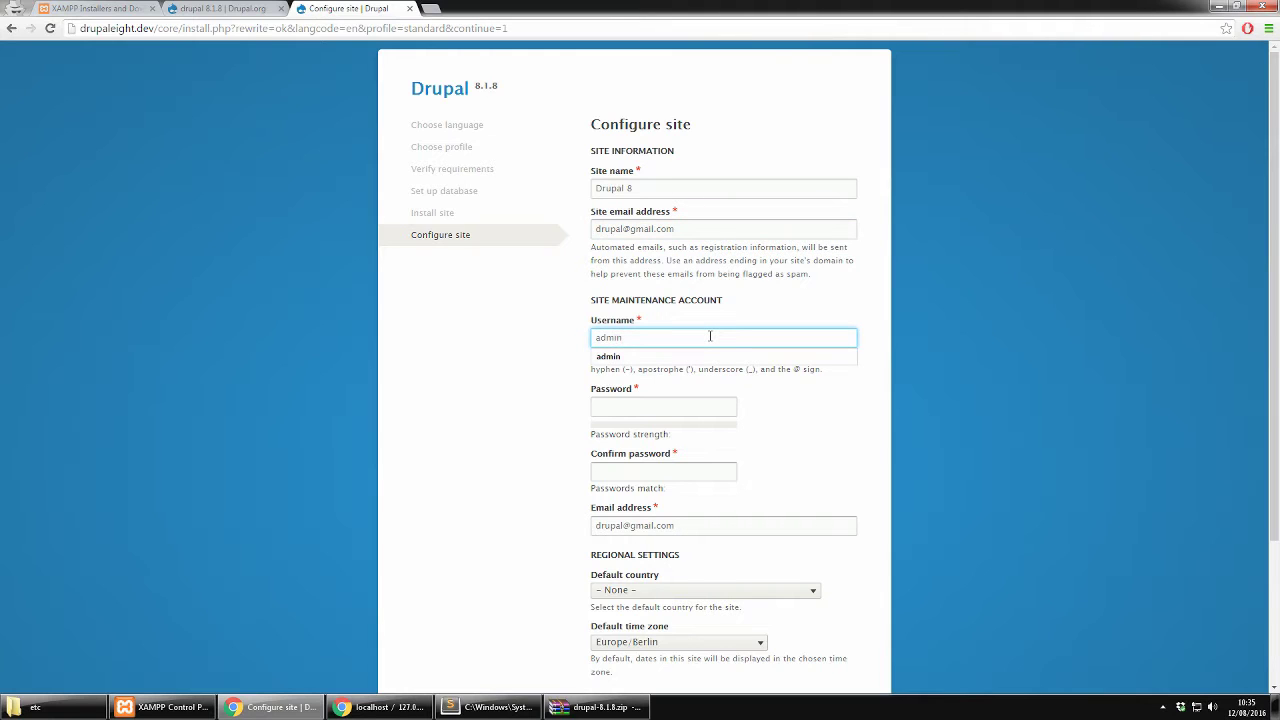
pyautogui.press('Tab')
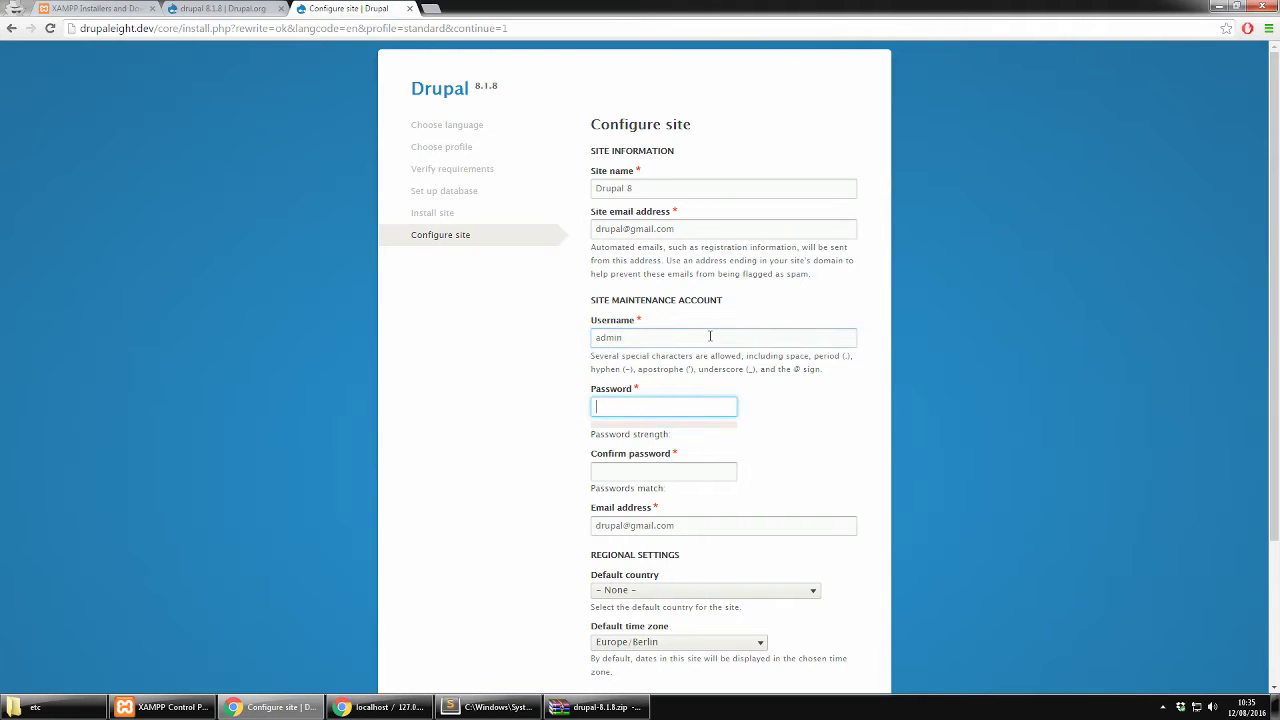
pyautogui.write('admin')
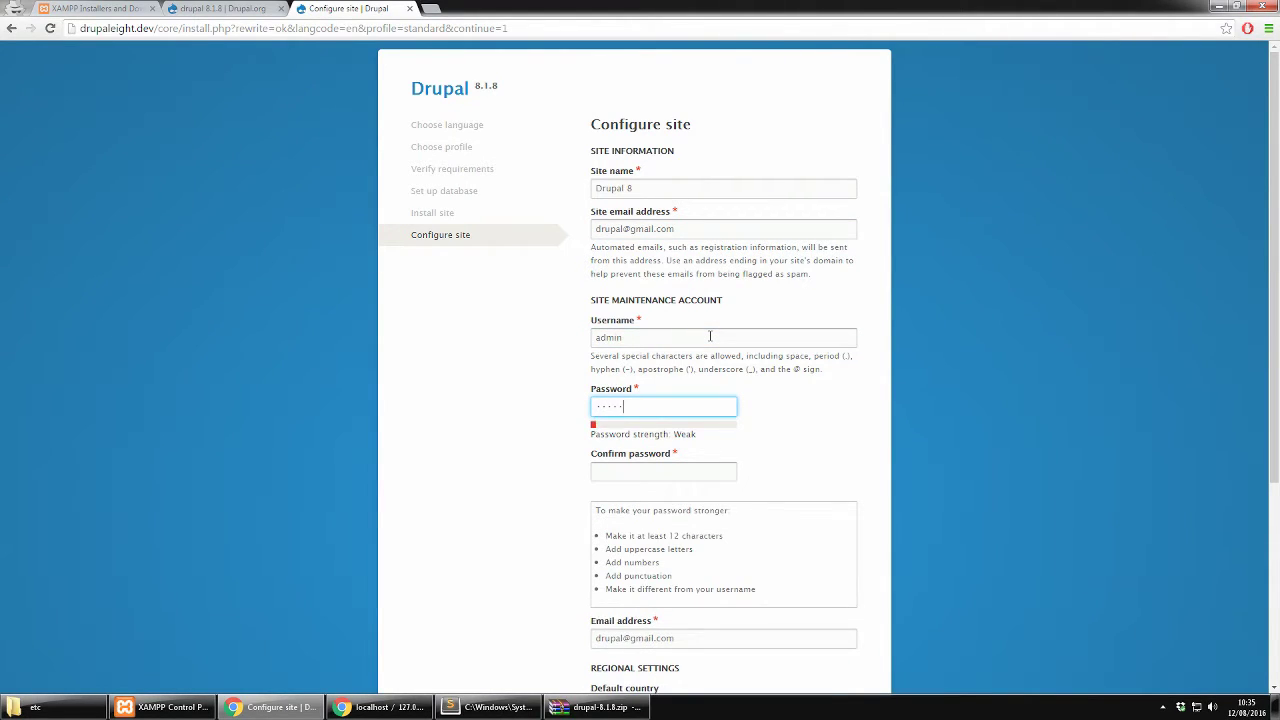
pyautogui.write('admin')
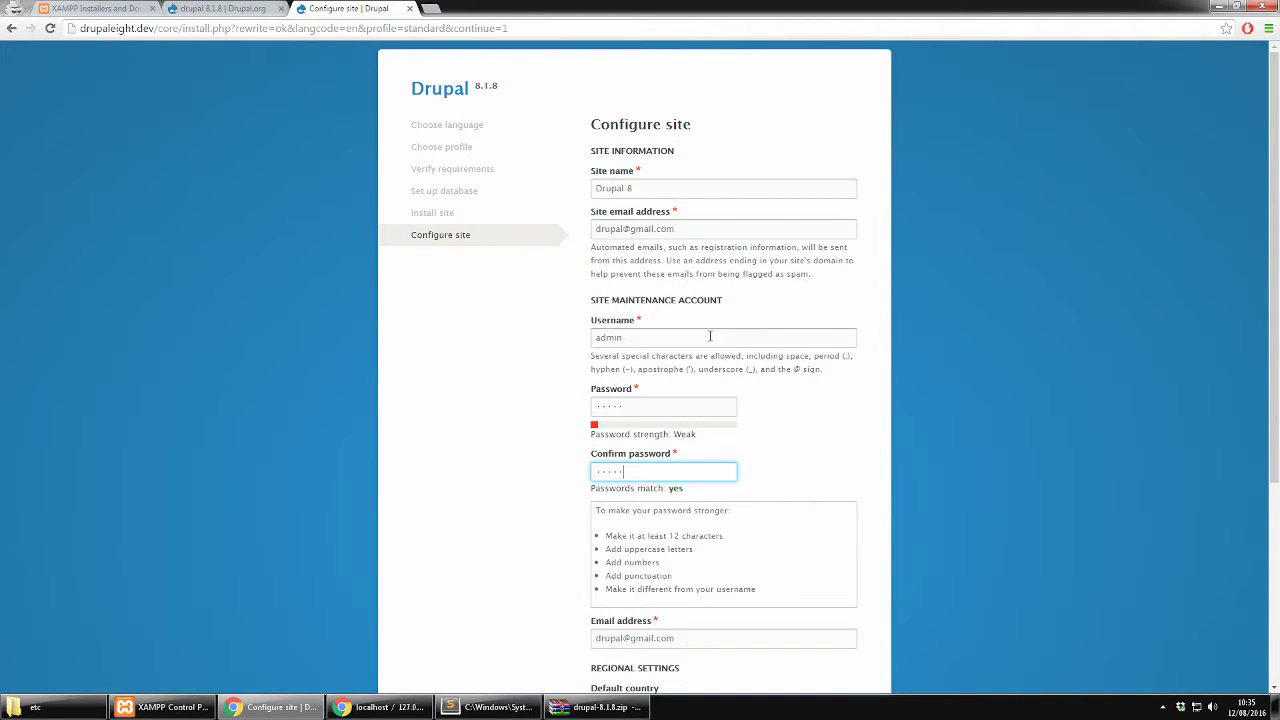
# Submit the completed Configure site form with Save and continue
pyautogui.scroll(-3, 710, 337)
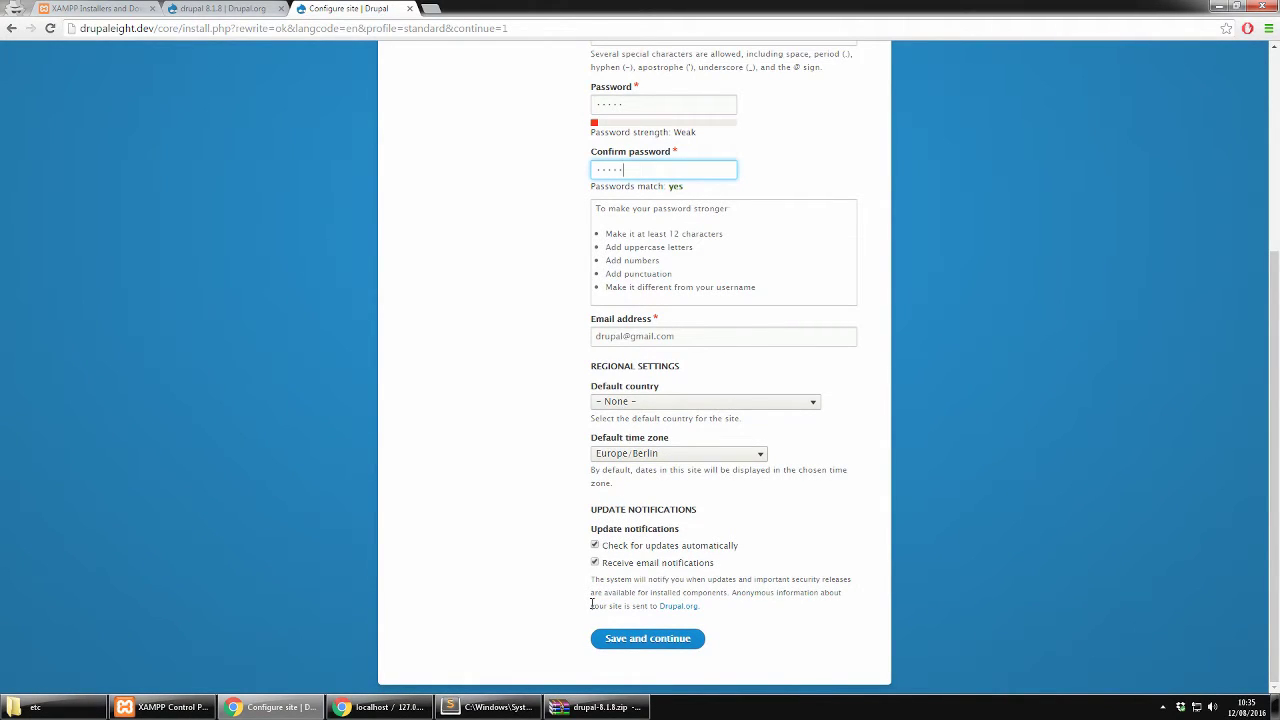
pyautogui.click(613, 640)
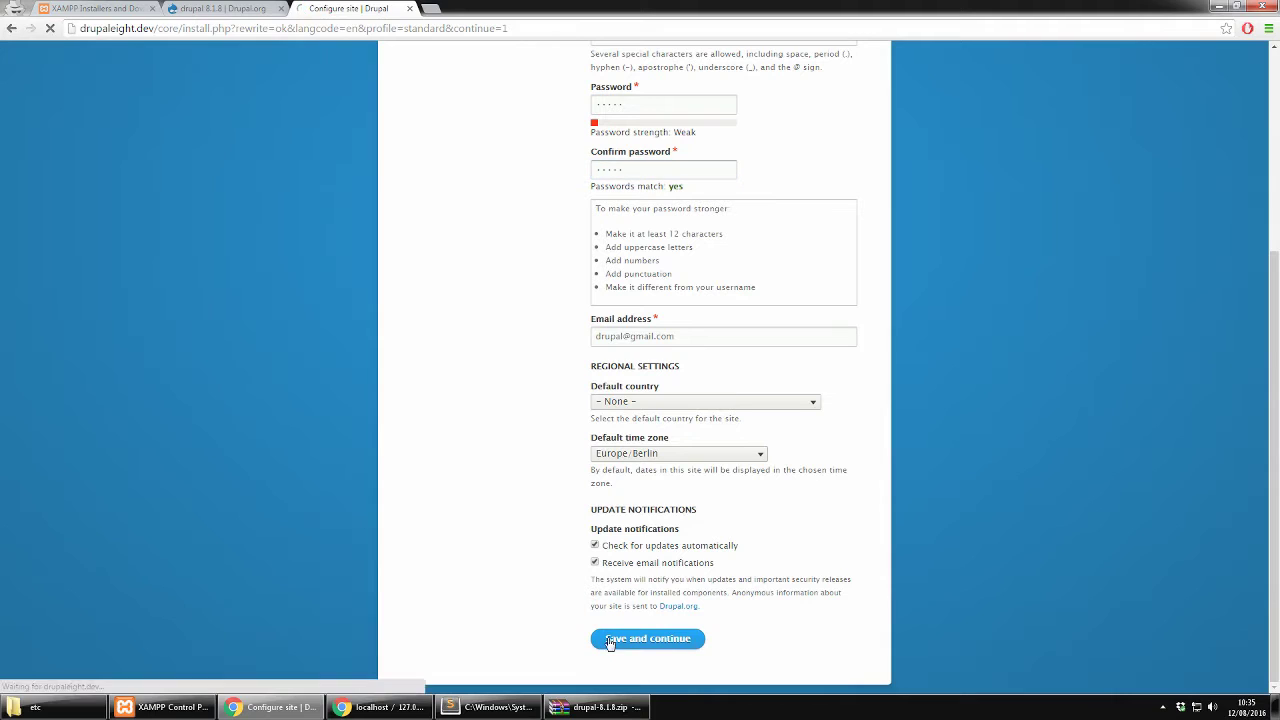